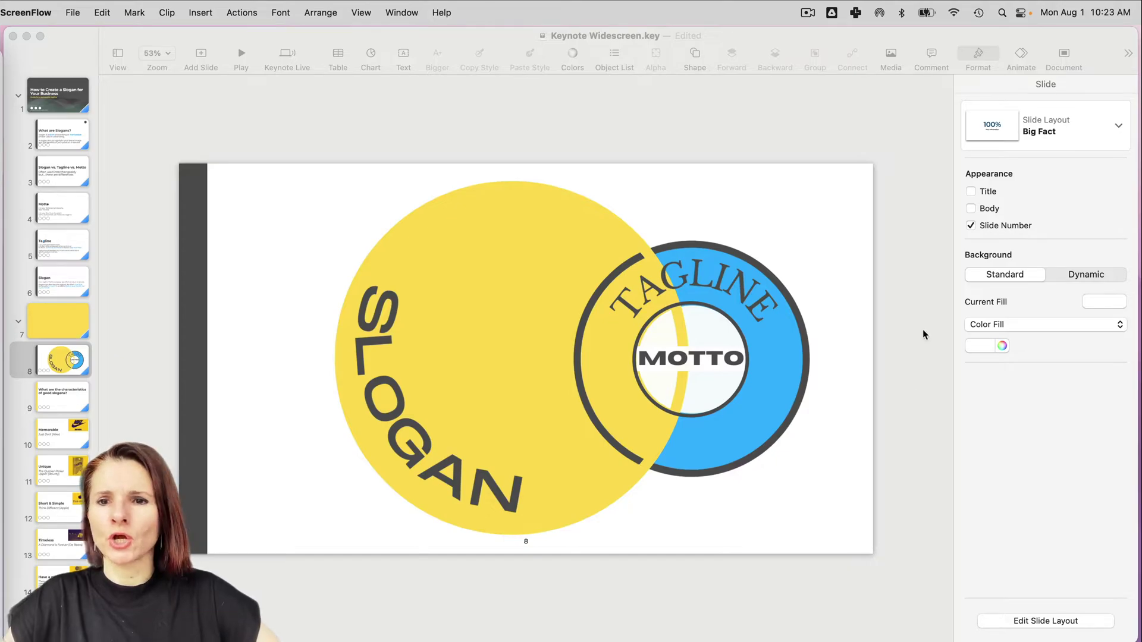
- Check the custom slide width and height in the presentation's document settings, then cancel without changing them
click(905, 160)
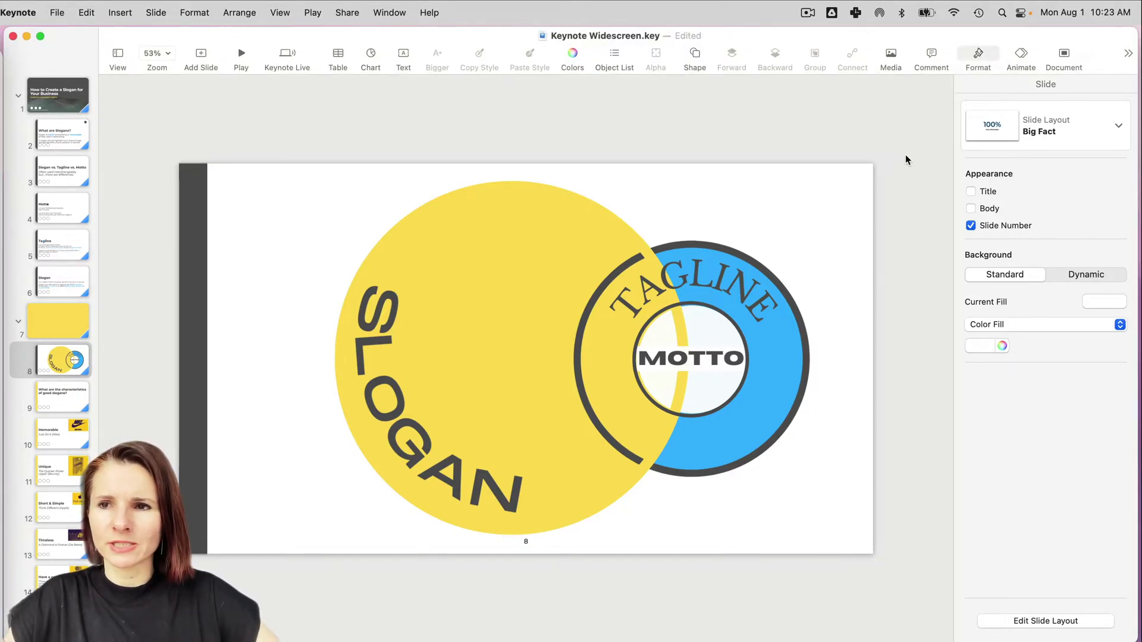
click(1068, 51)
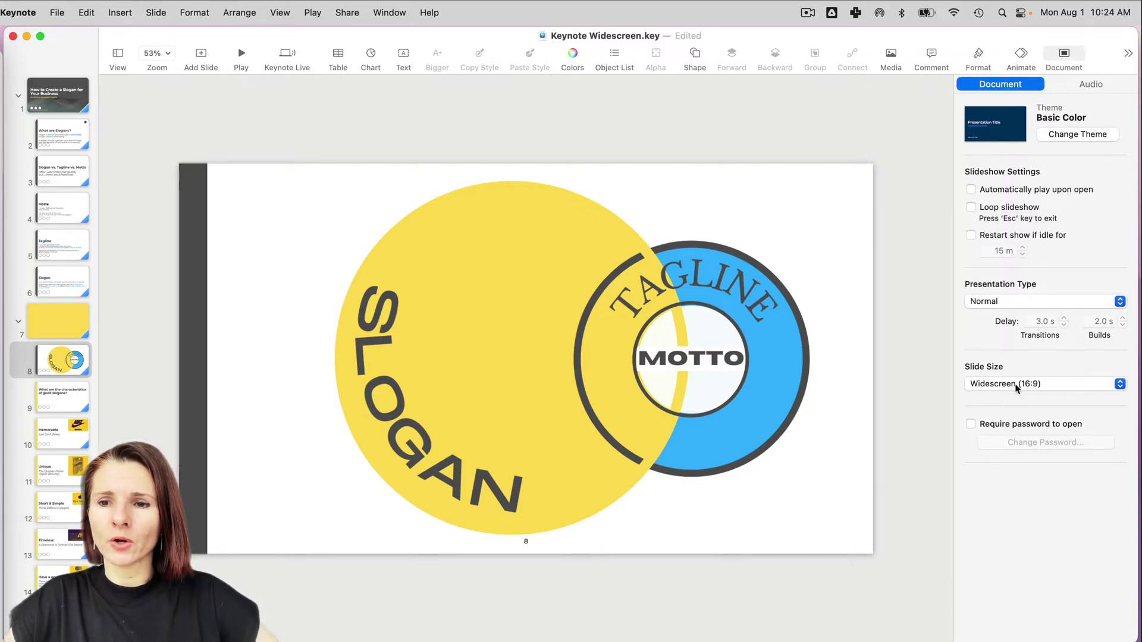
click(1120, 385)
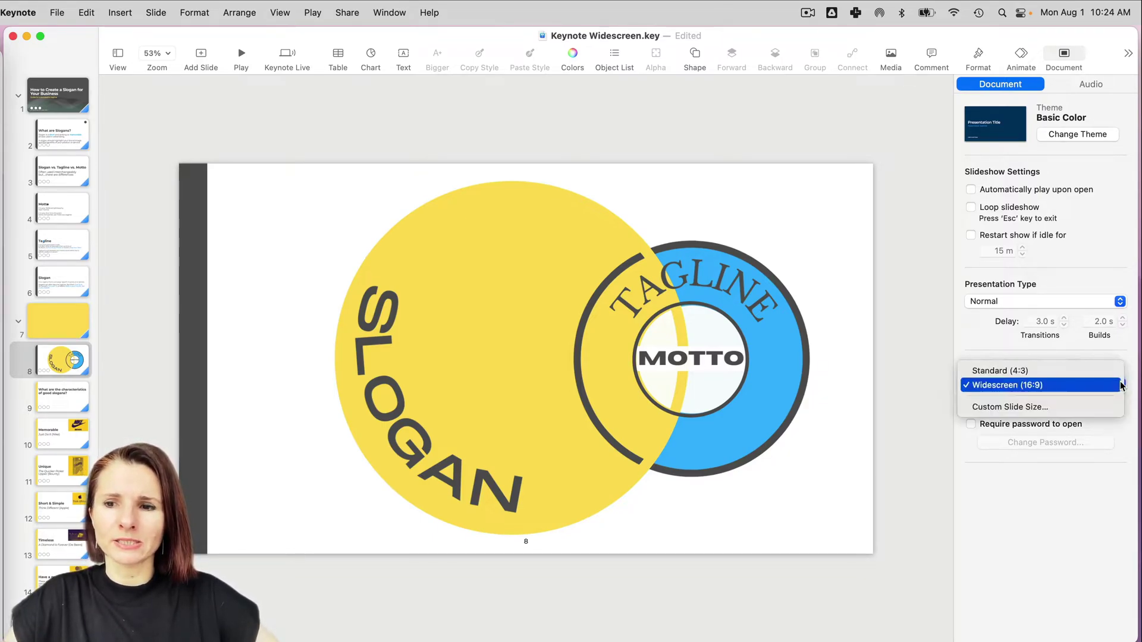
click(1006, 408)
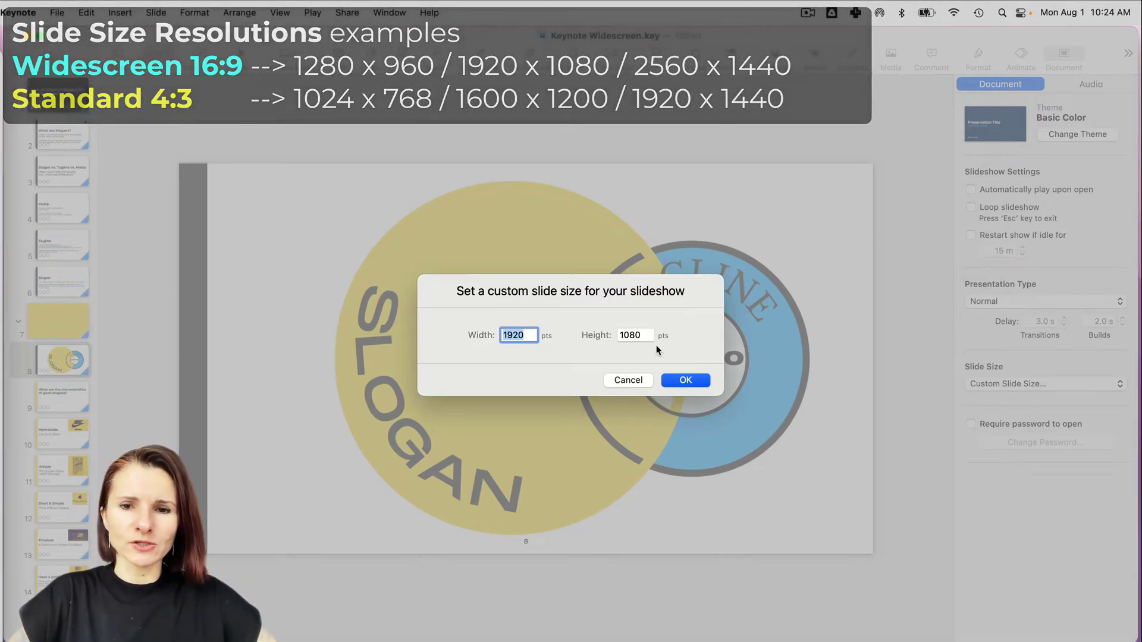
click(628, 381)
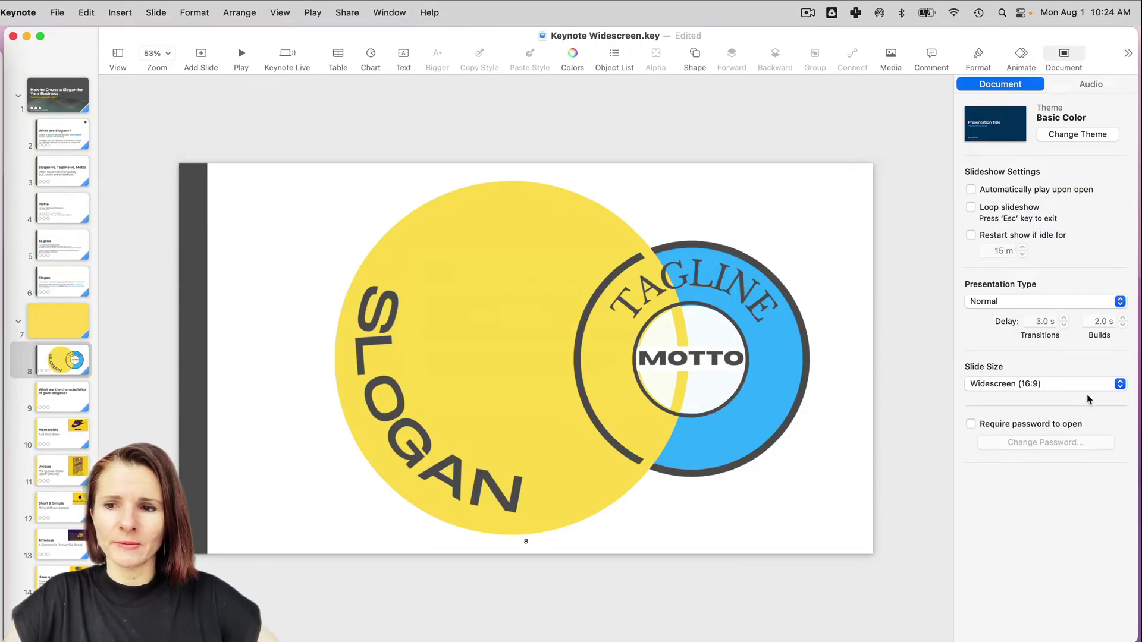
- Try changing the presentation's slide size to Standard (4:3)
click(1121, 384)
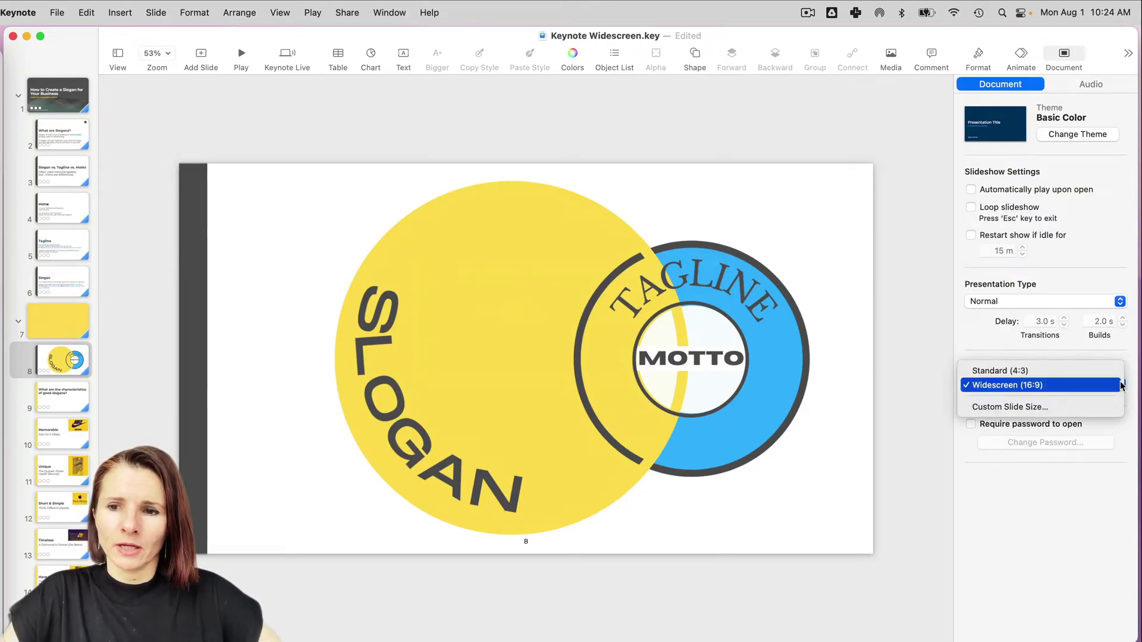
click(1058, 371)
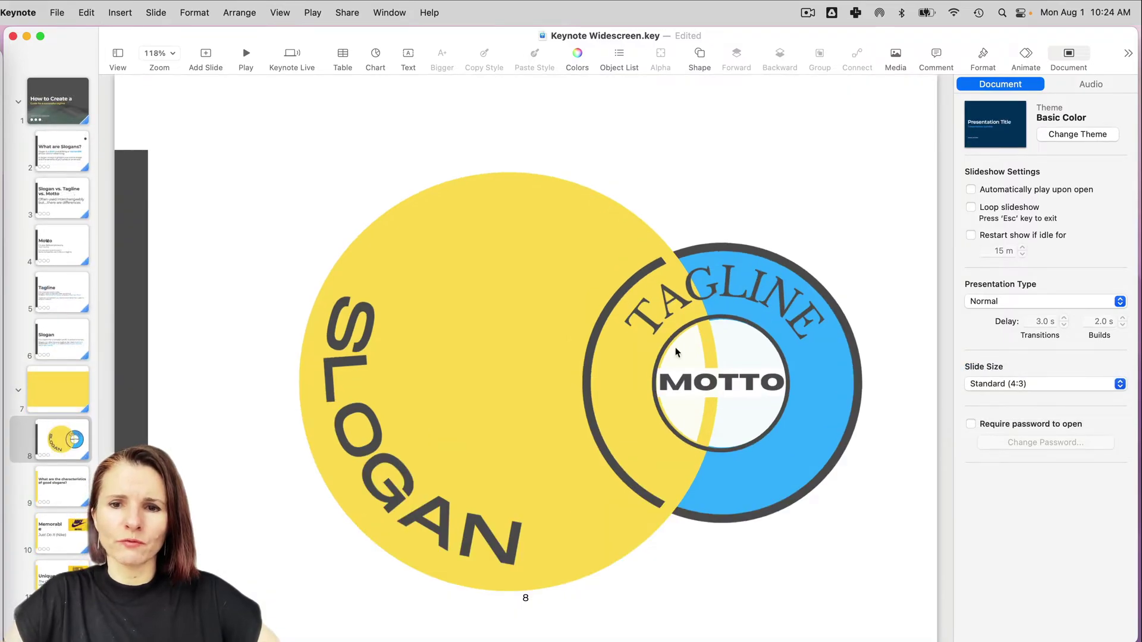
scroll(676, 352, down, 3)
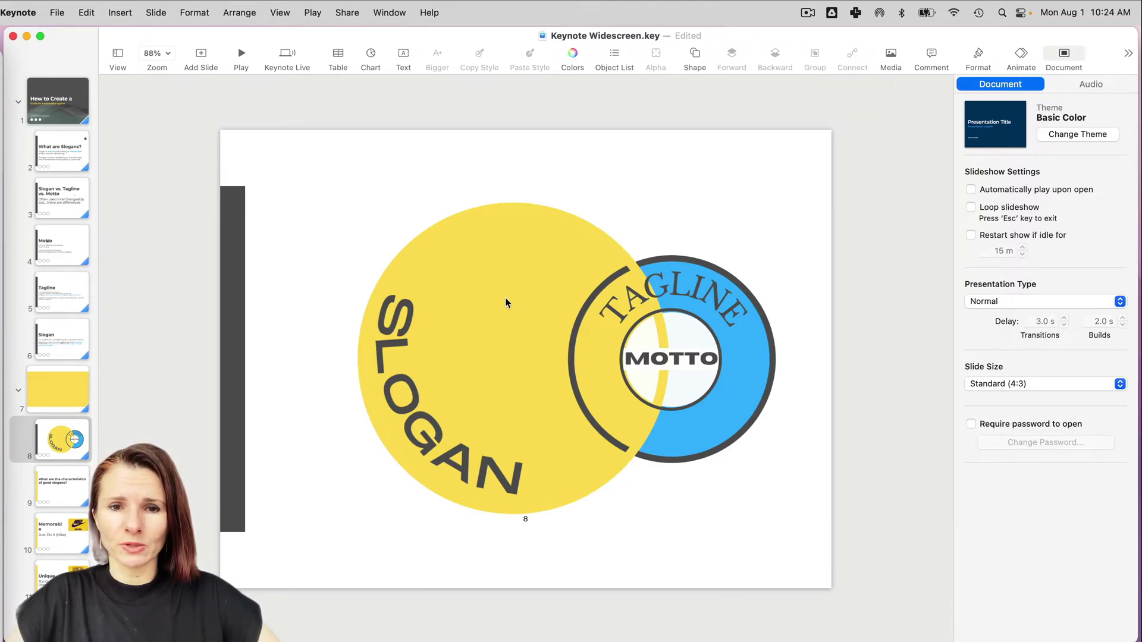
- Examine the resized slides 9 and 10, play the slideshow from the Memorable slide through the Unique slide, and exit
click(55, 492)
key(Down)
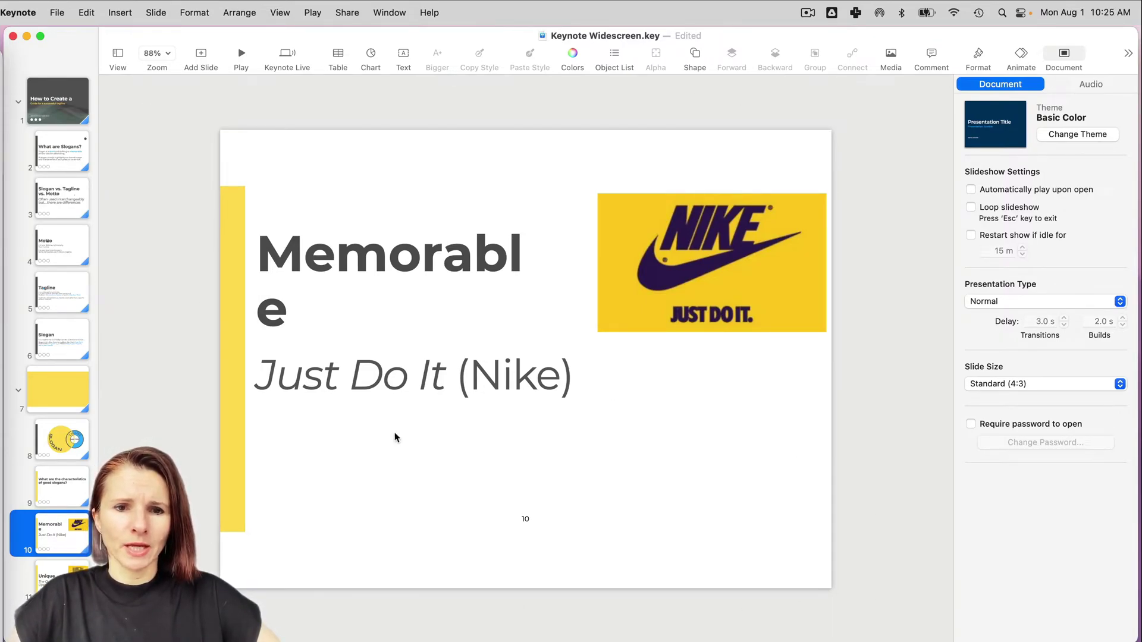
click(241, 55)
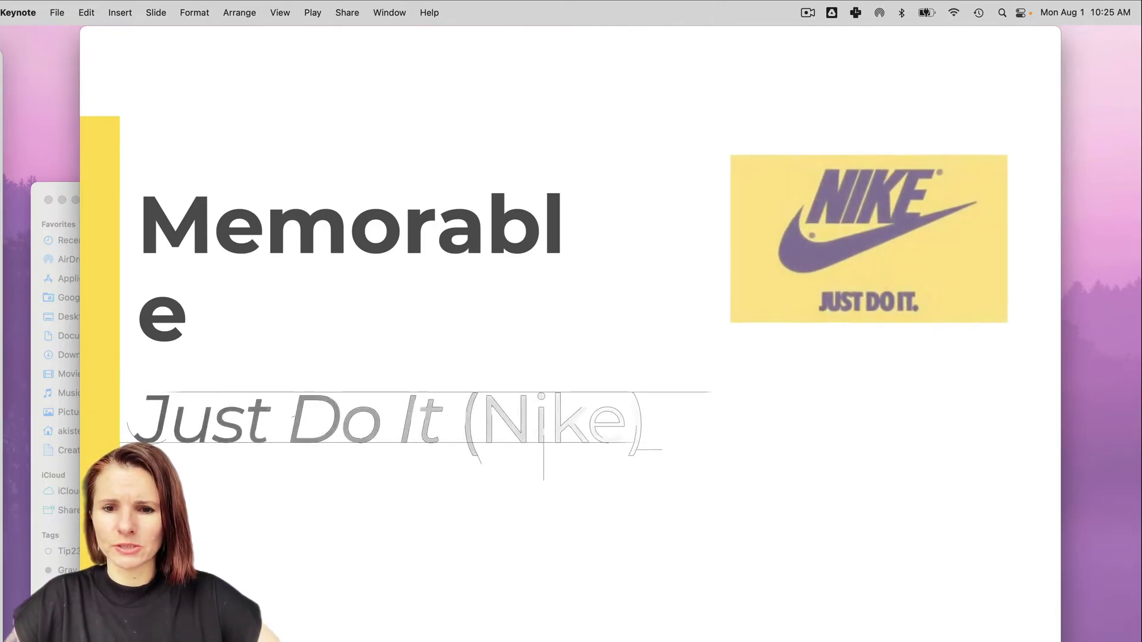
drag(1060, 630, 964, 627)
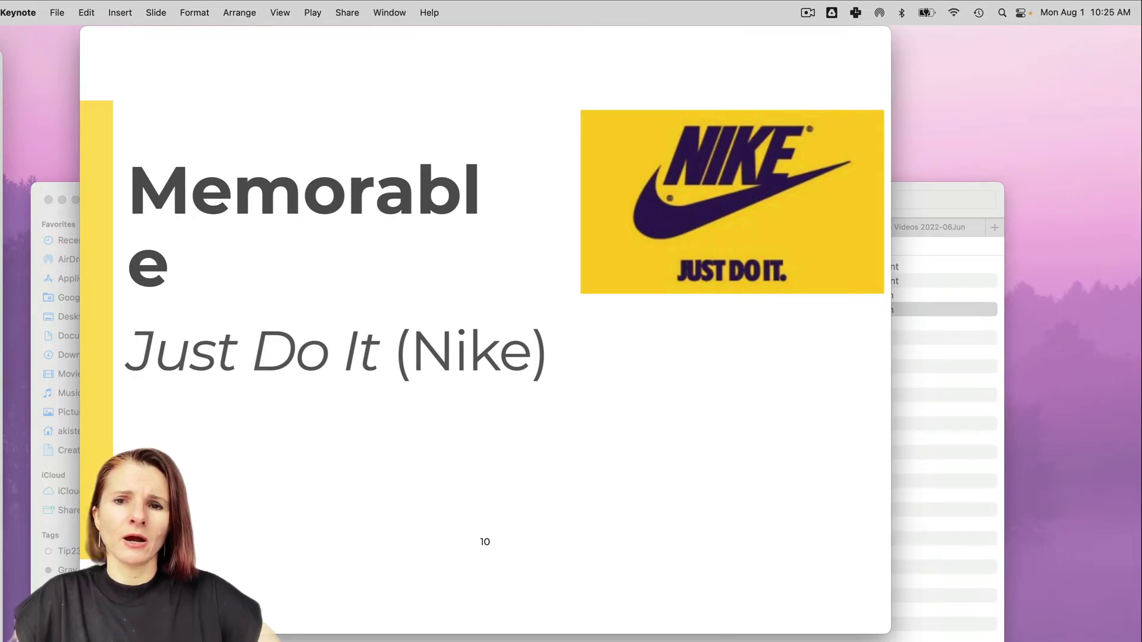
key(Right)
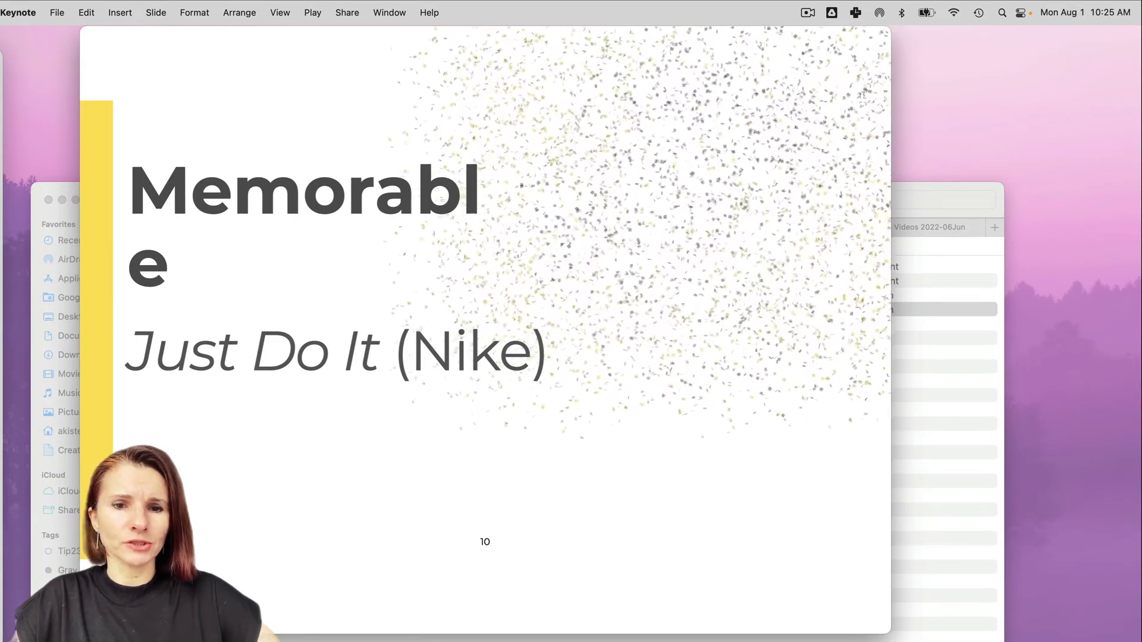
key(Right)
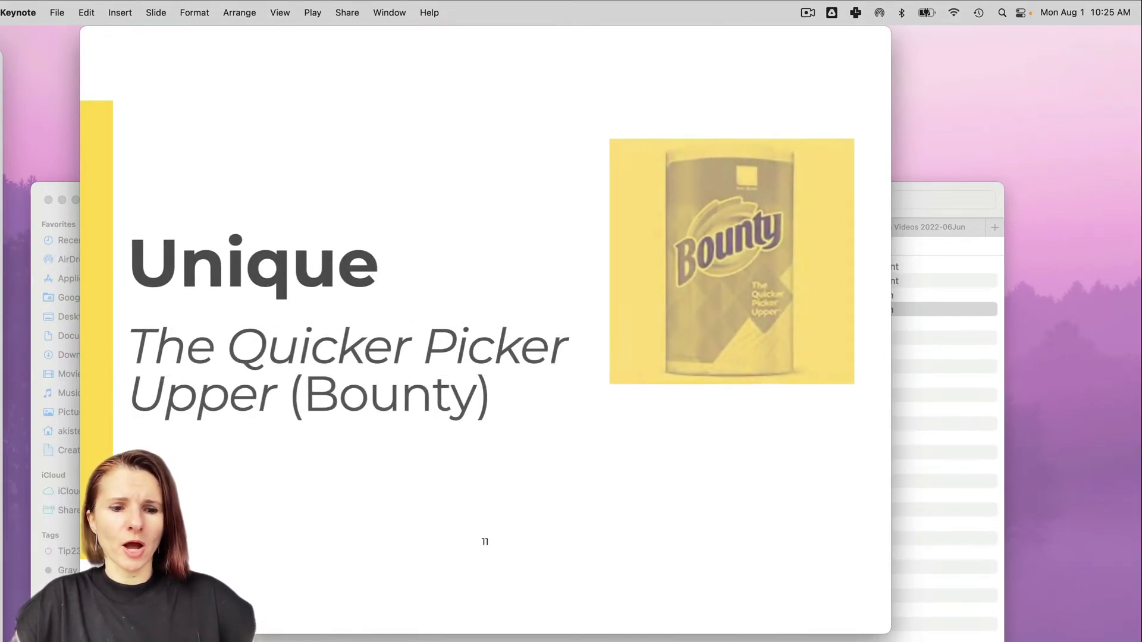
key(Escape)
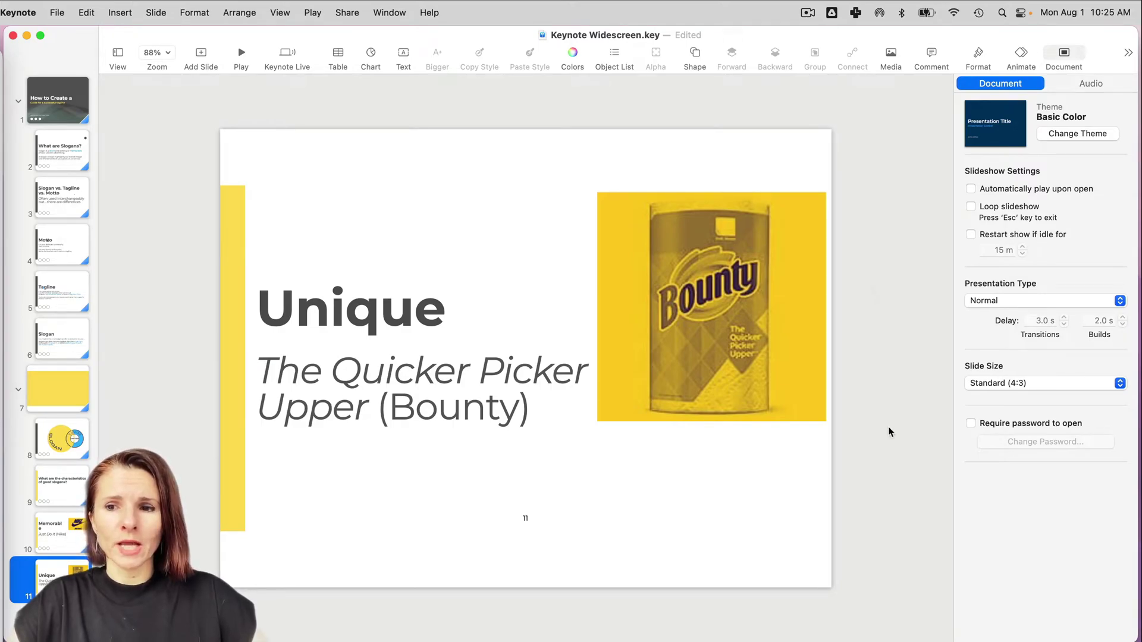
- Return the slide size to Widescreen (16:9) with the original element layout restored, and save the presentation
click(1121, 384)
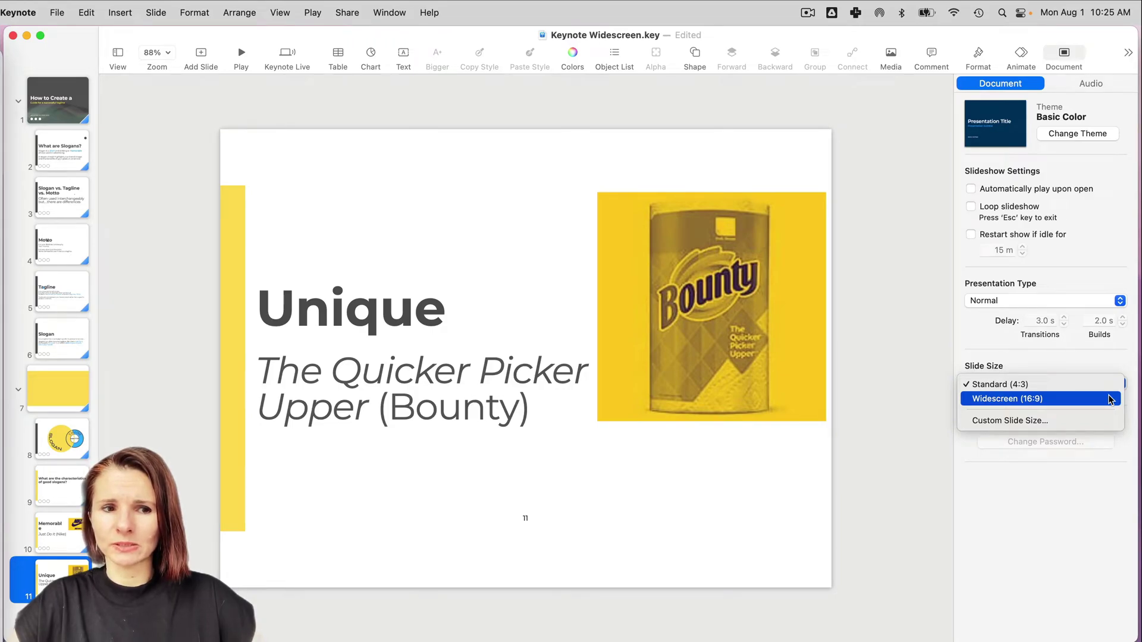
click(1110, 400)
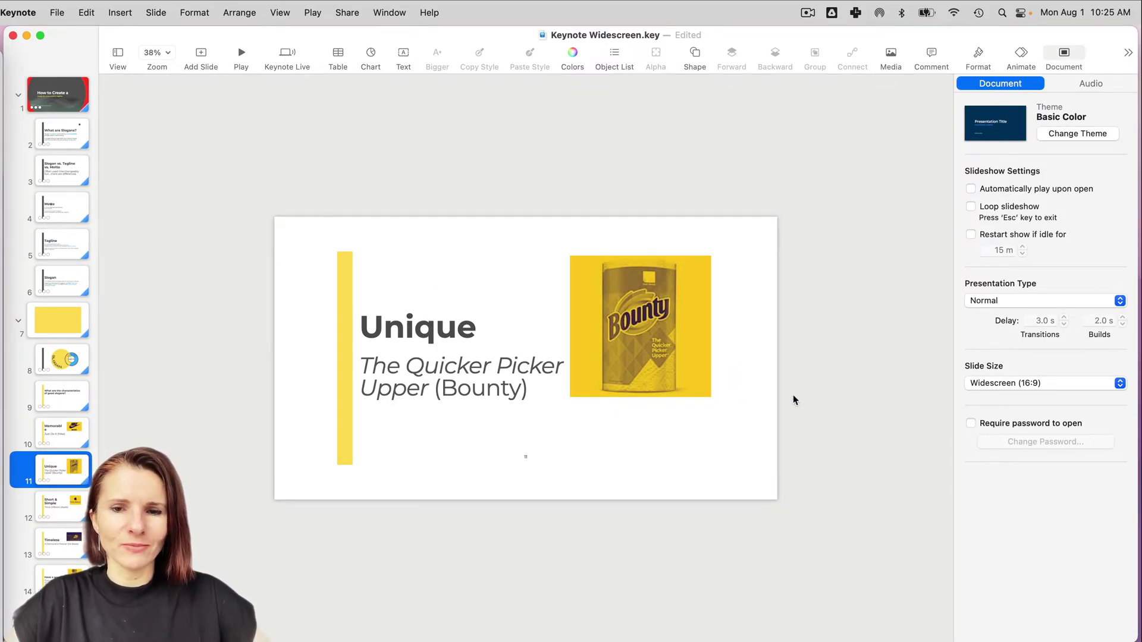
scroll(794, 396, up, 5)
scroll(676, 339, down, 3)
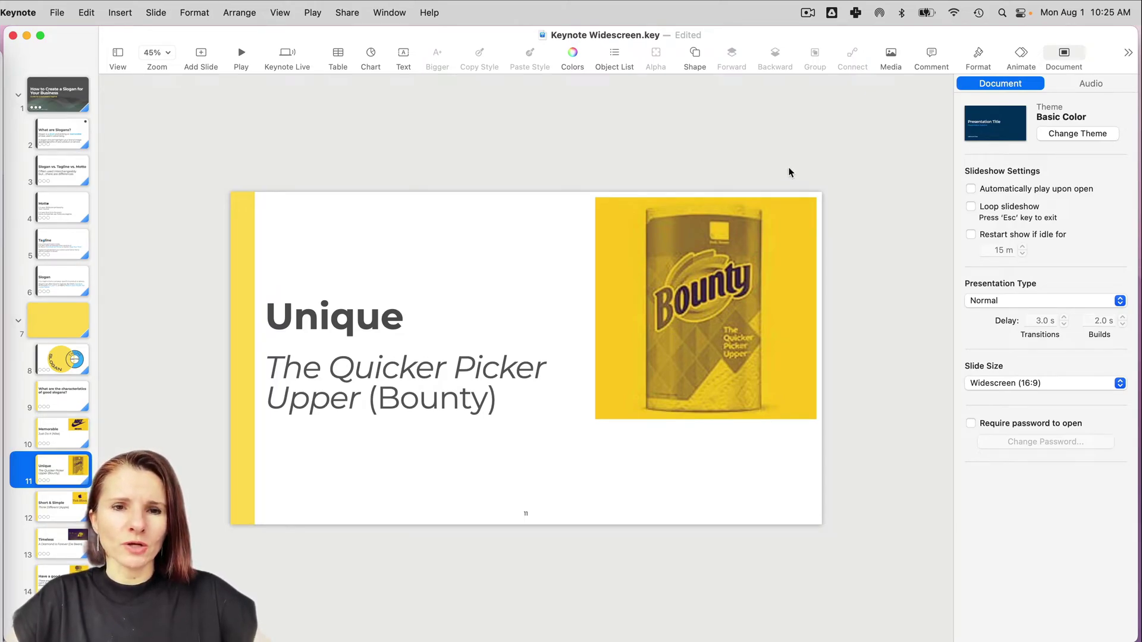
key(super+s)
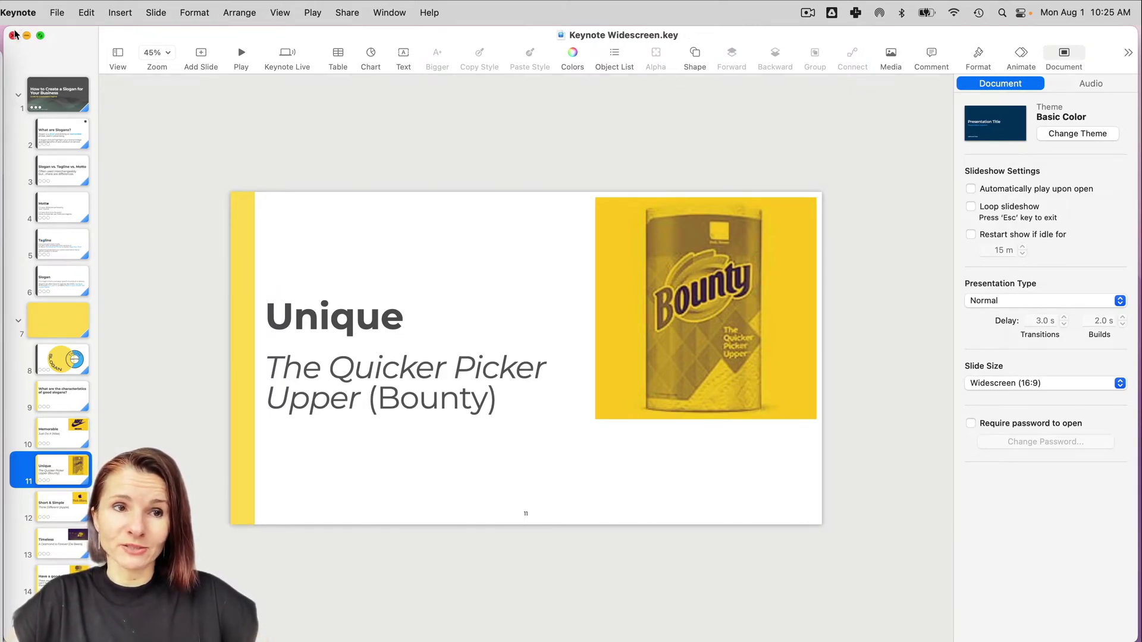
- Close the presentation and duplicate Keynote Standard.key and Keynote Widescreen.key in the Finder folder
click(12, 36)
click(259, 343)
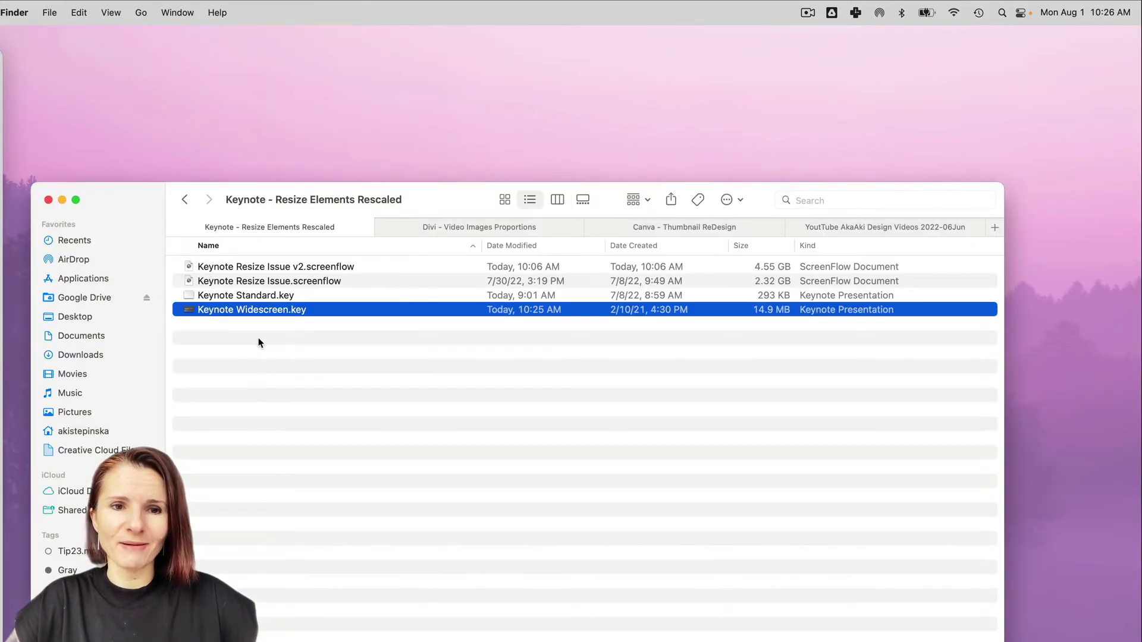
shift+click(275, 296)
key(super+v)
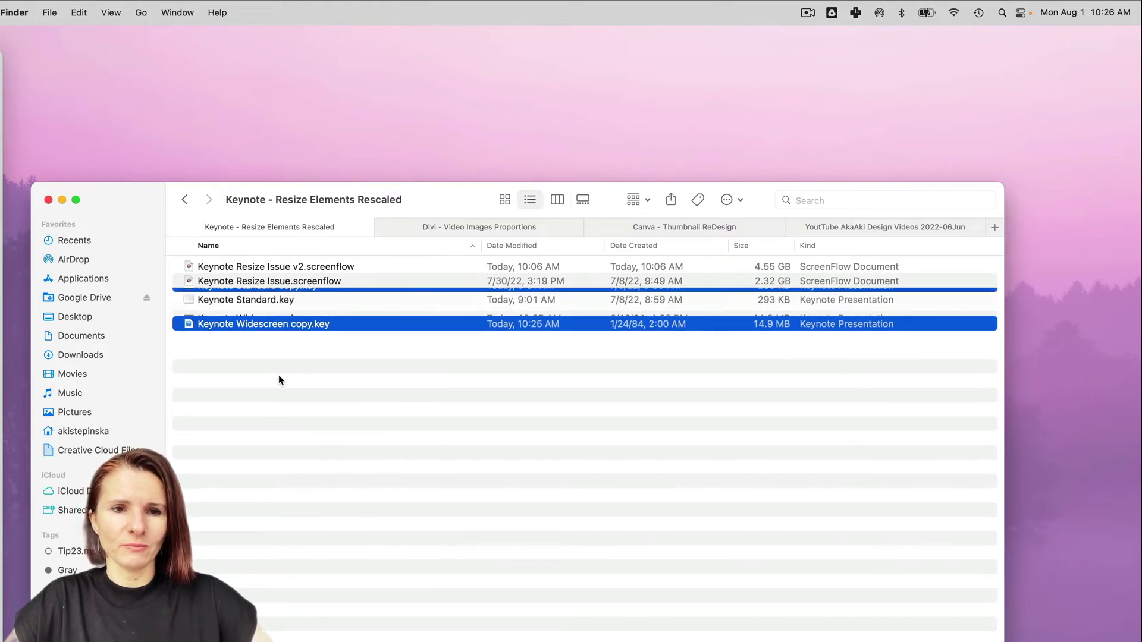
click(277, 404)
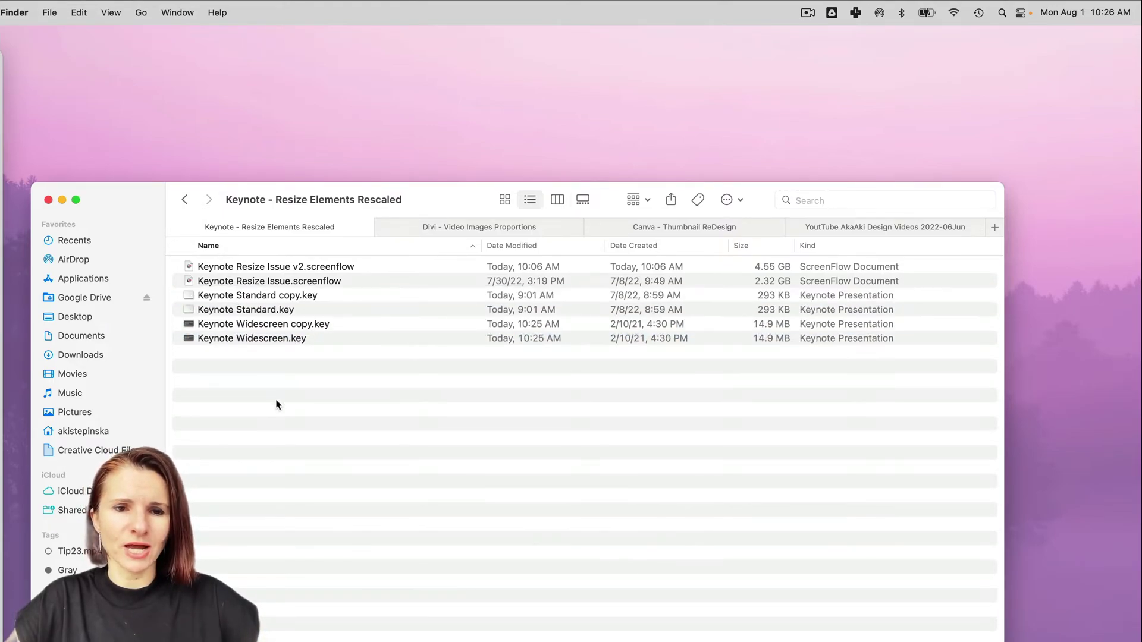
- Open both duplicated presentations, Keynote Widescreen copy.key and Keynote Standard copy.key
double_click(275, 325)
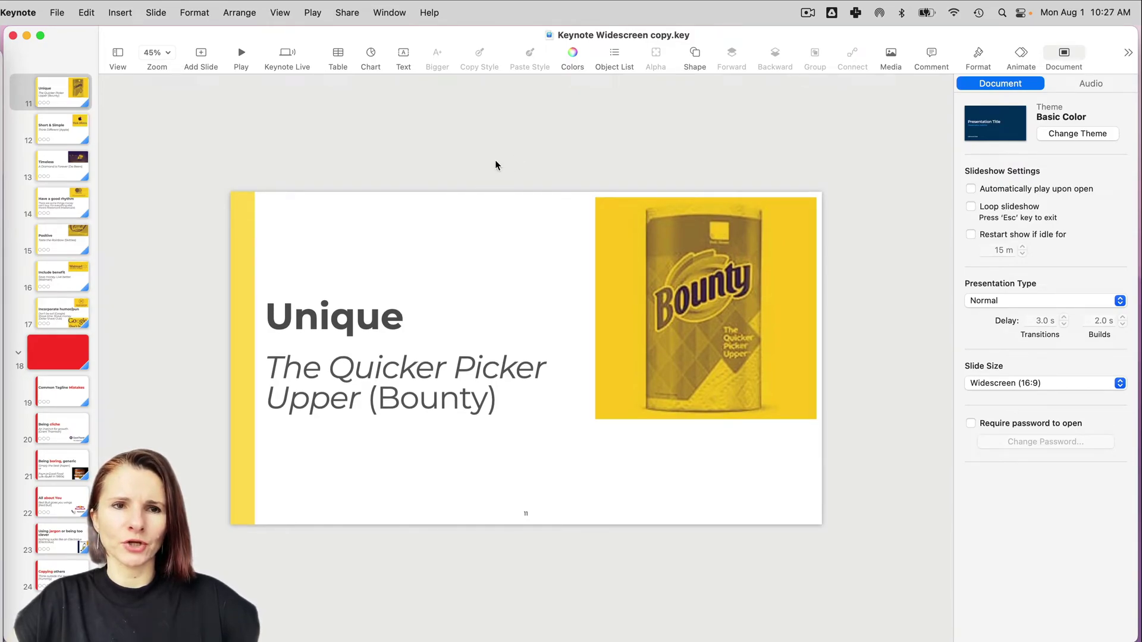
click(387, 13)
click(350, 625)
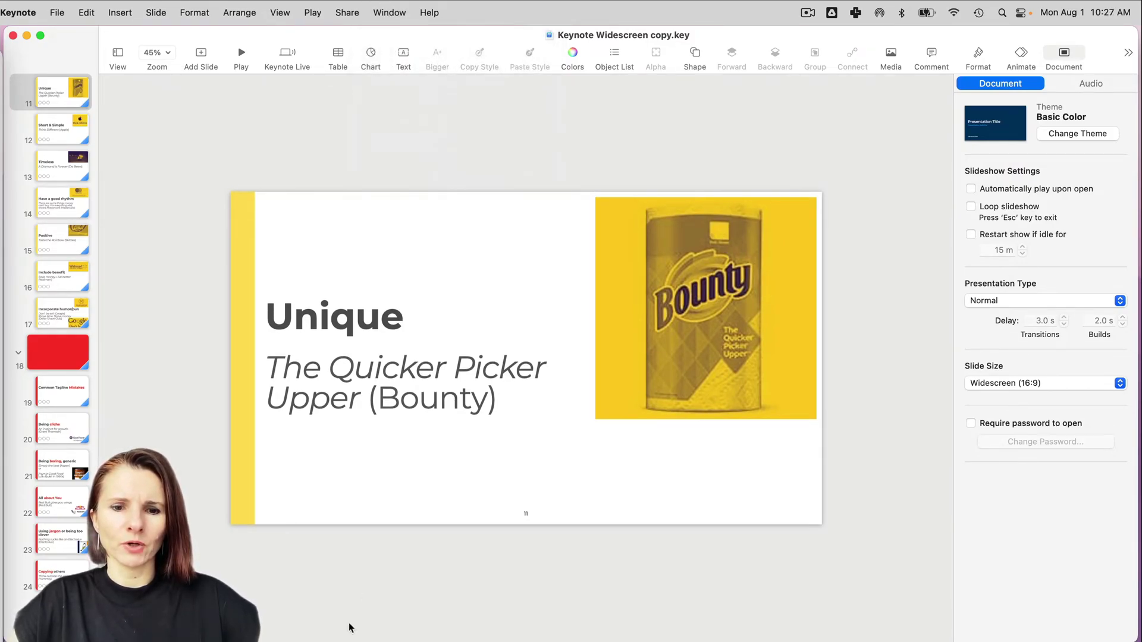
double_click(260, 300)
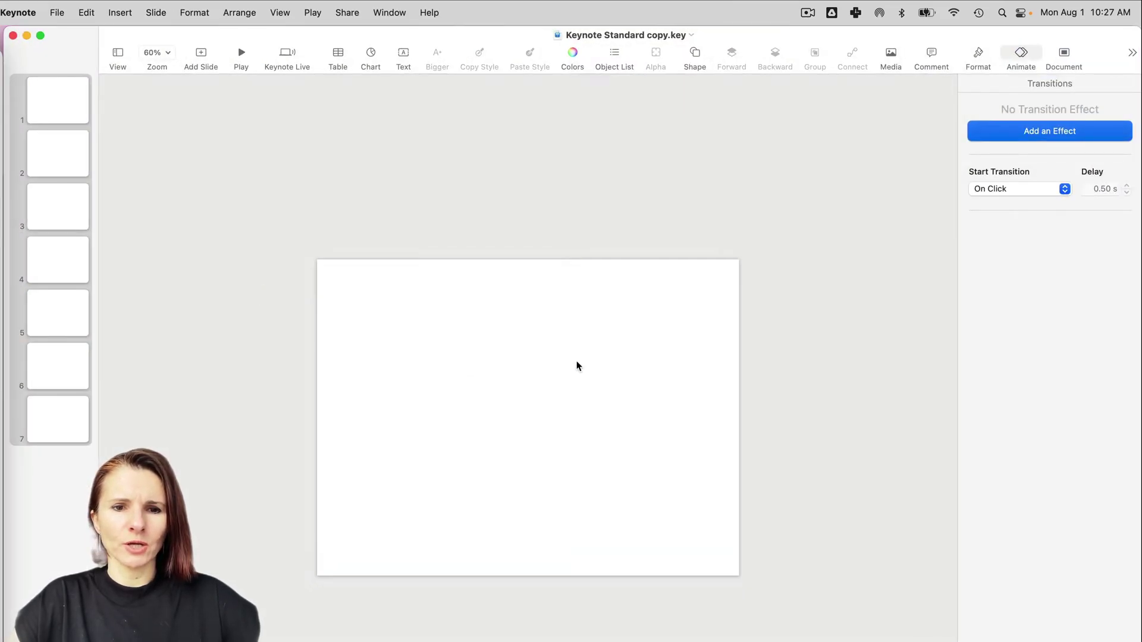
click(96, 117)
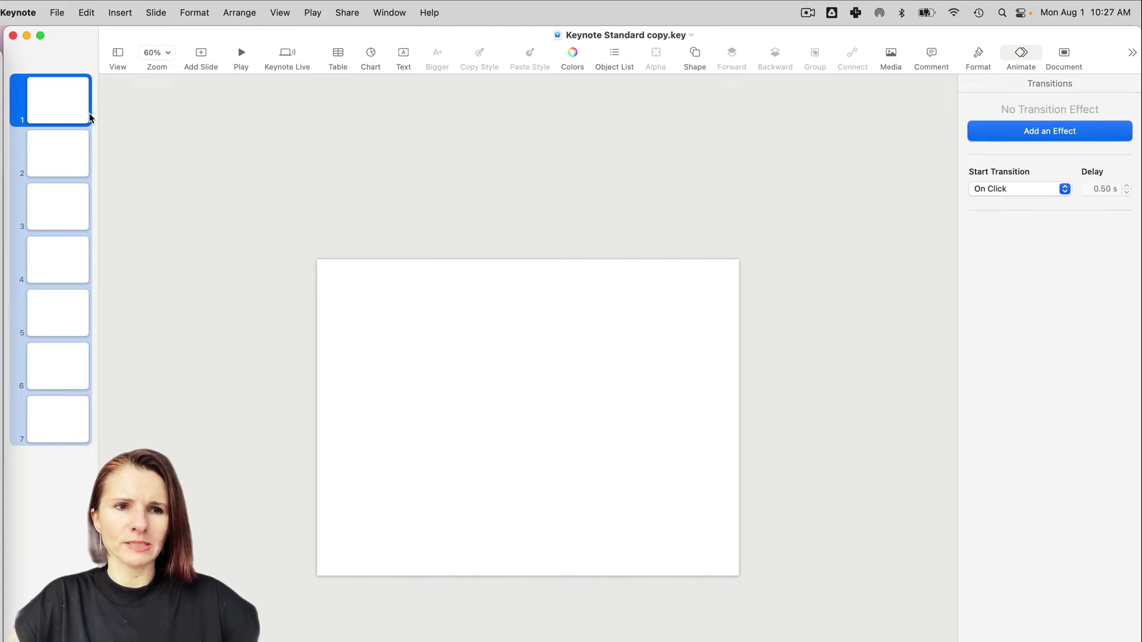
click(462, 312)
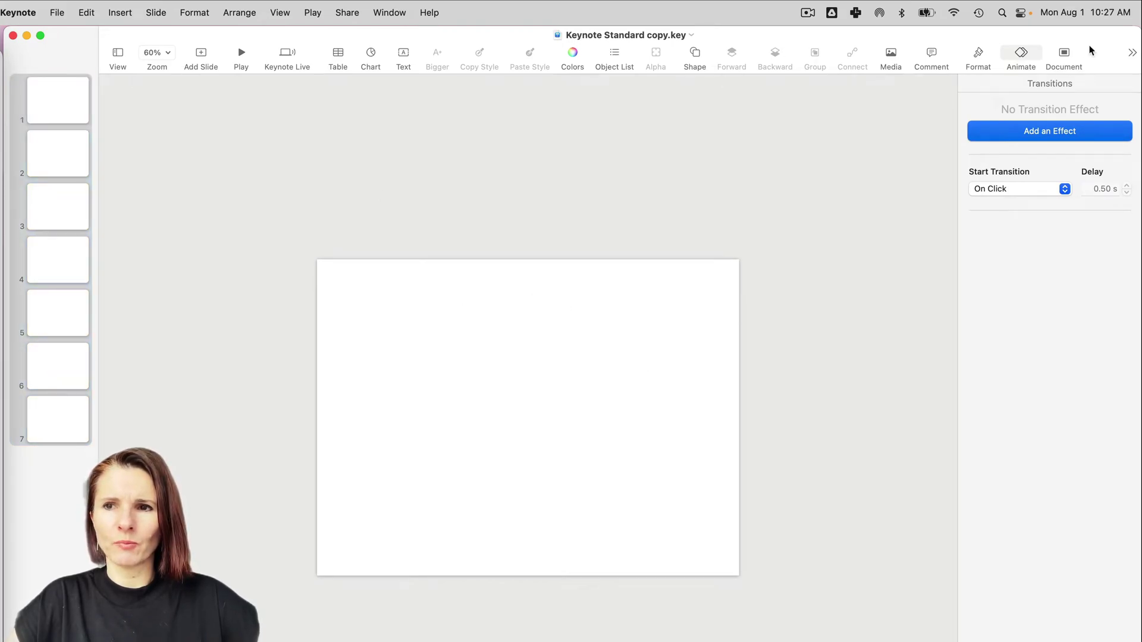
- Set a custom slide size of 1600 x 1200 pts for Keynote Standard copy.key
click(1064, 53)
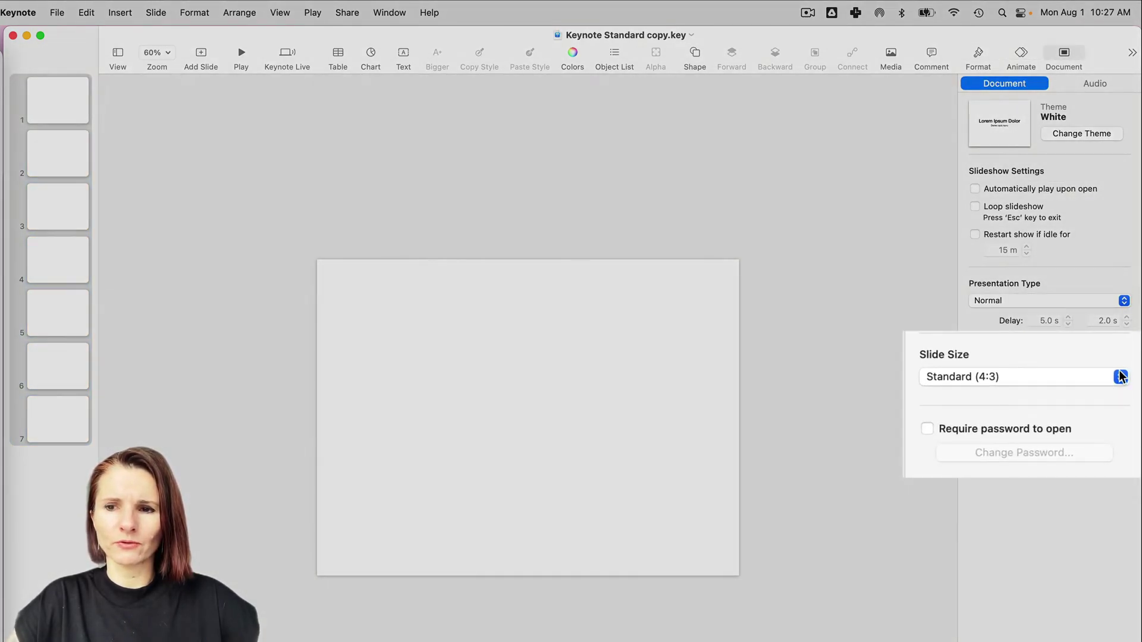
click(1121, 376)
click(1038, 423)
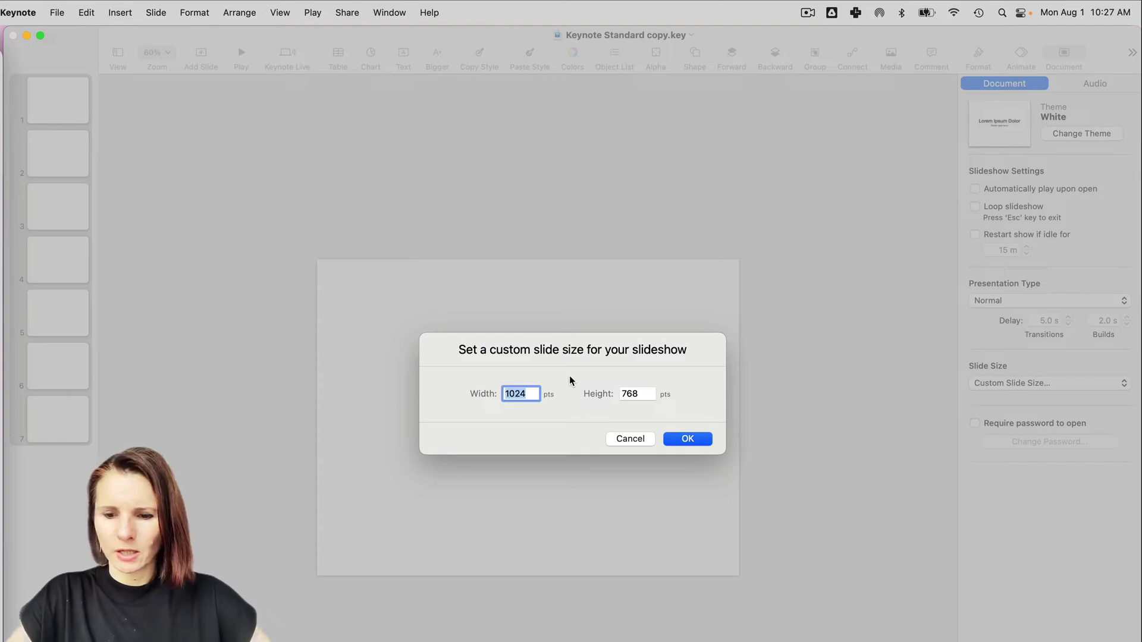
text(1)
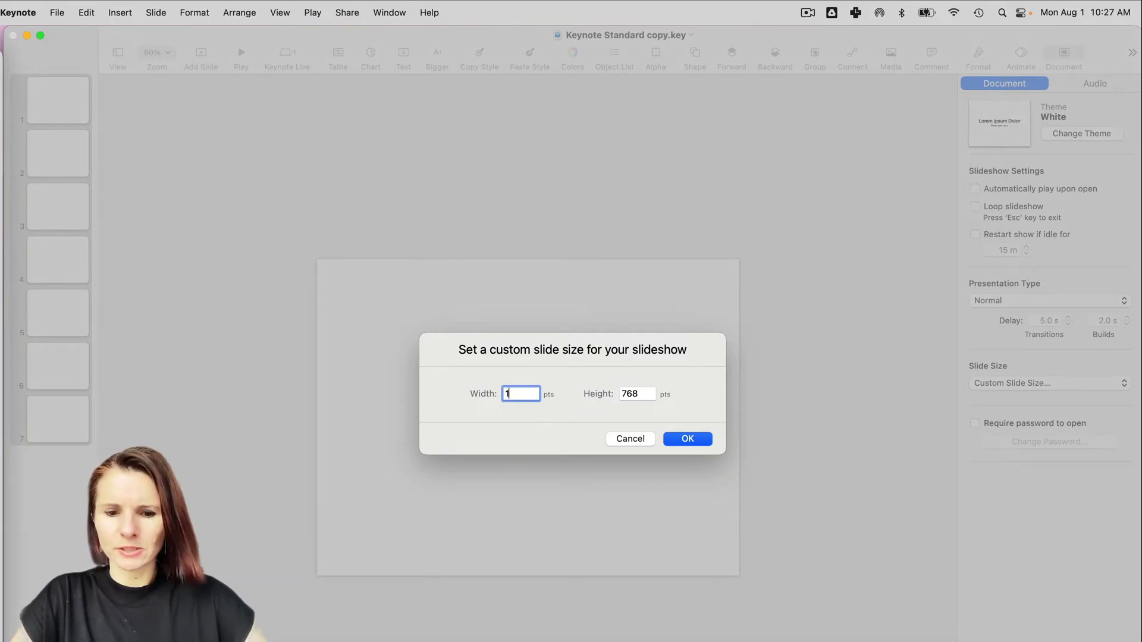
text(600)
key(Tab)
text(1200)
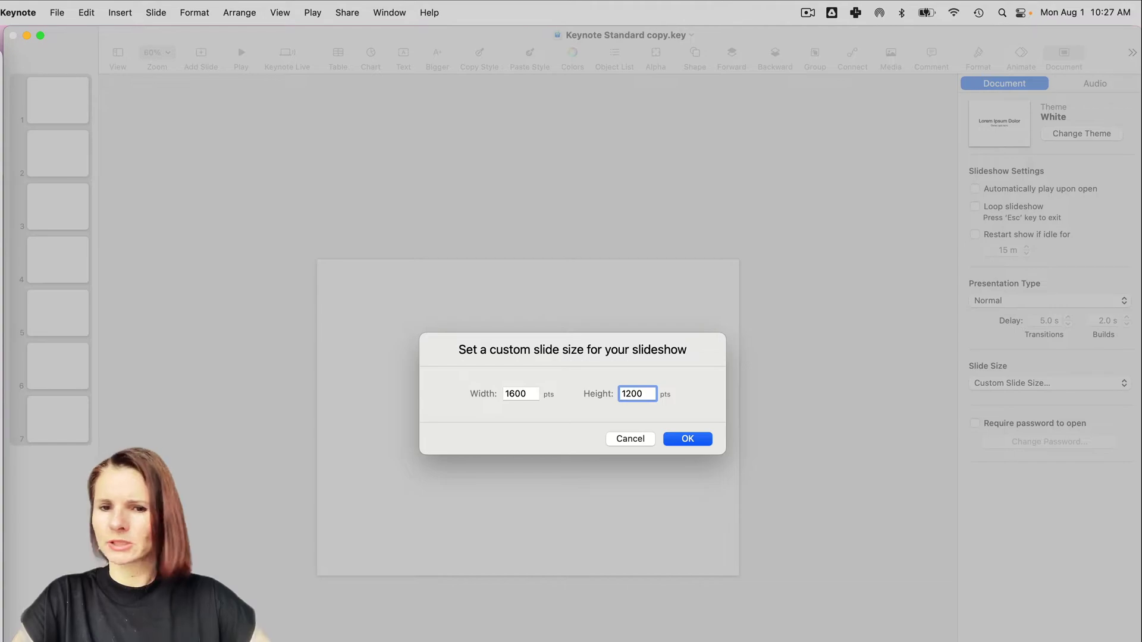
key(Return)
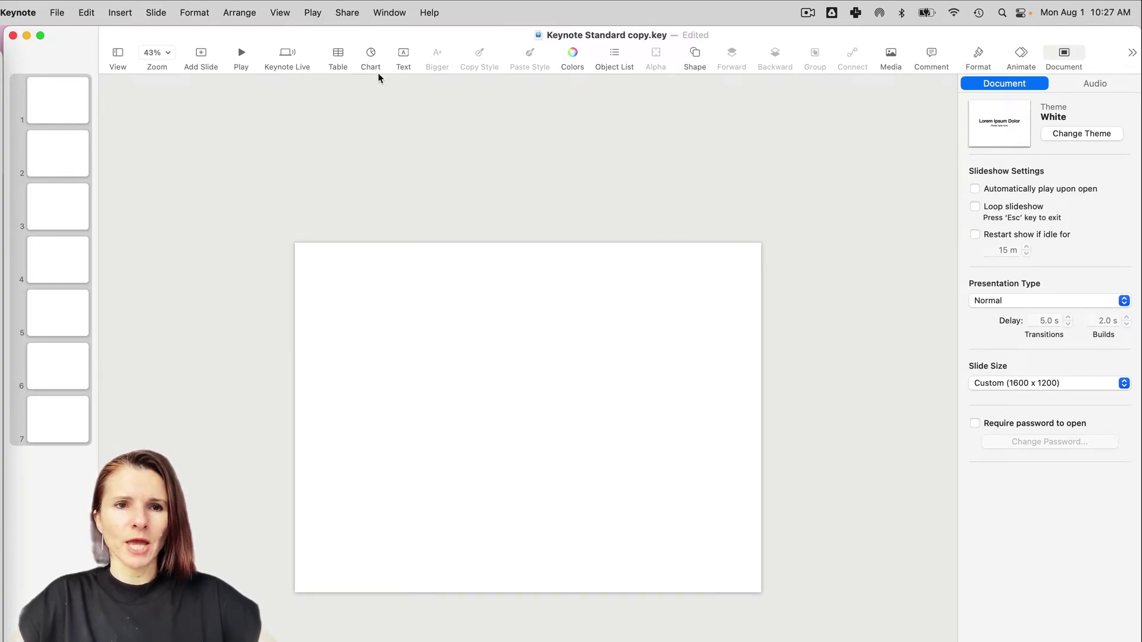
- Switch to Keynote Widescreen copy.key and copy all elements of the Unique slide
click(388, 13)
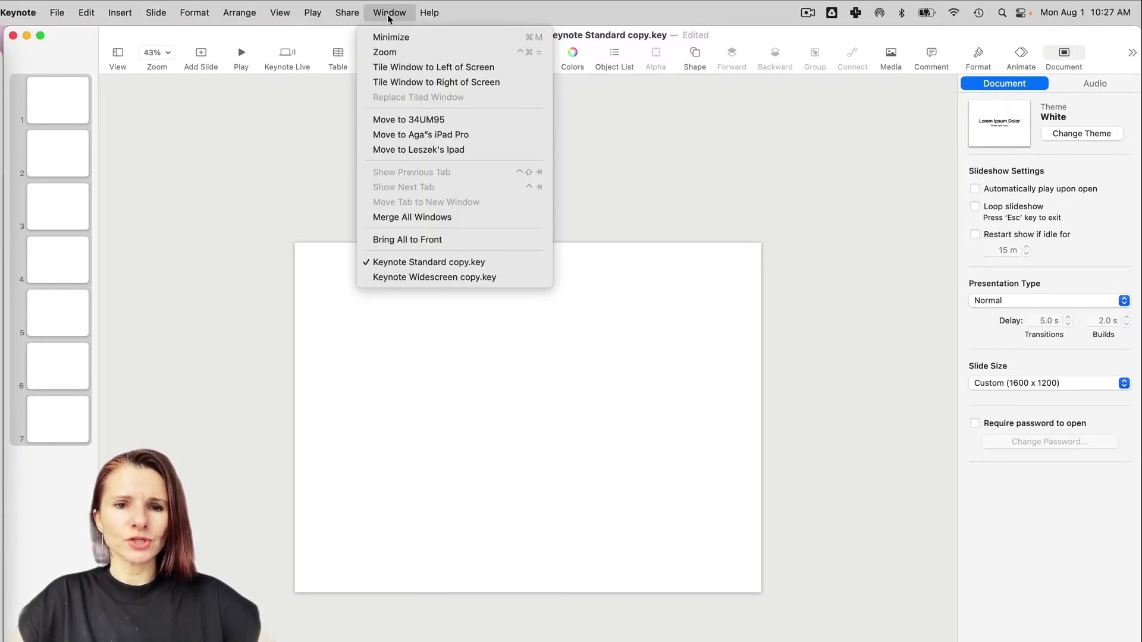
click(427, 277)
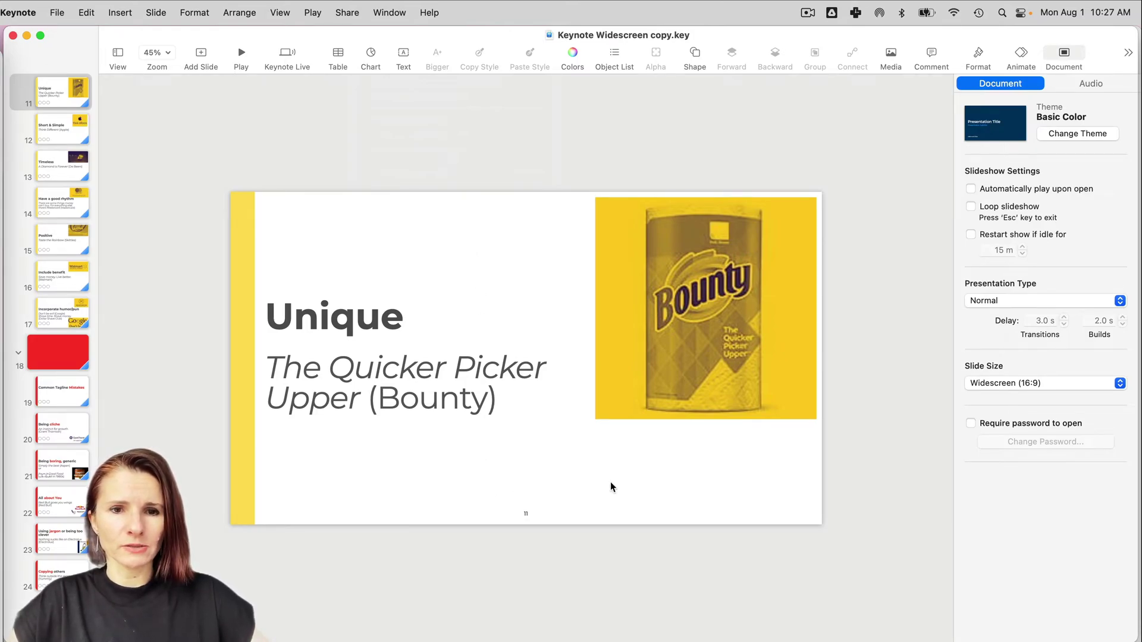
key(super+a)
key(super+c)
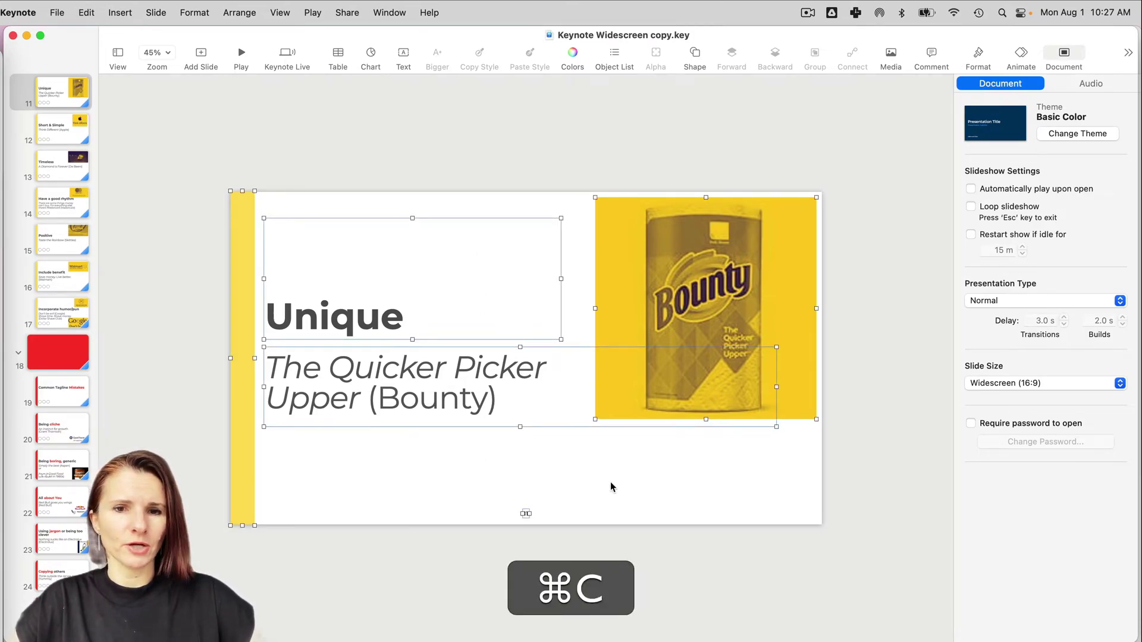
- Paste the copied elements onto slide 1 of Keynote Standard copy.key and make the tagline text box narrower and taller
click(390, 12)
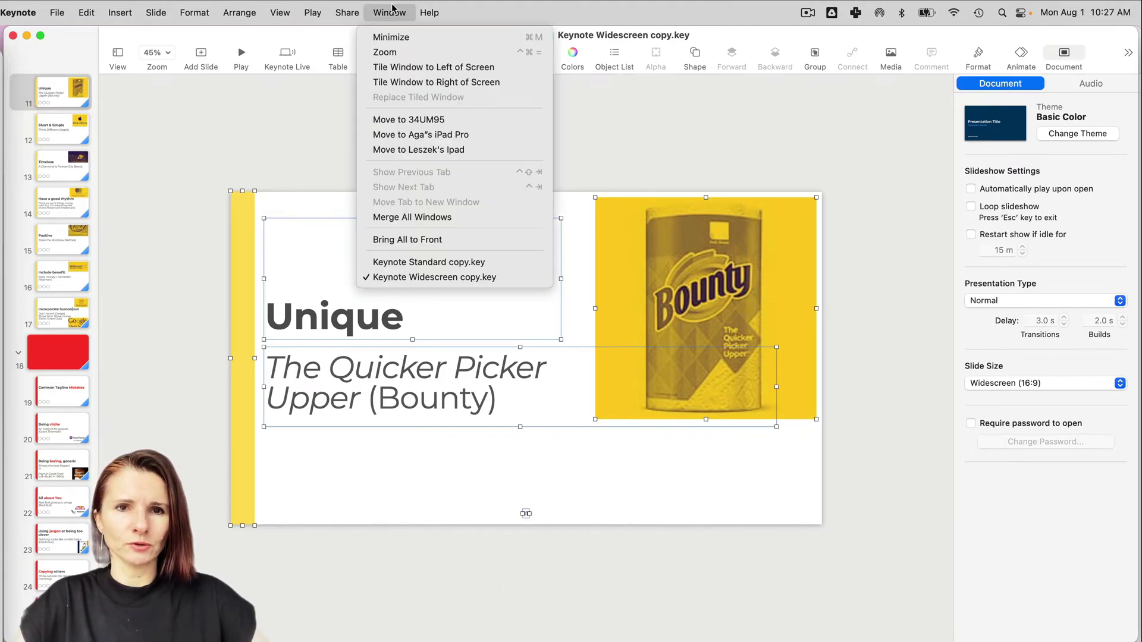
click(407, 263)
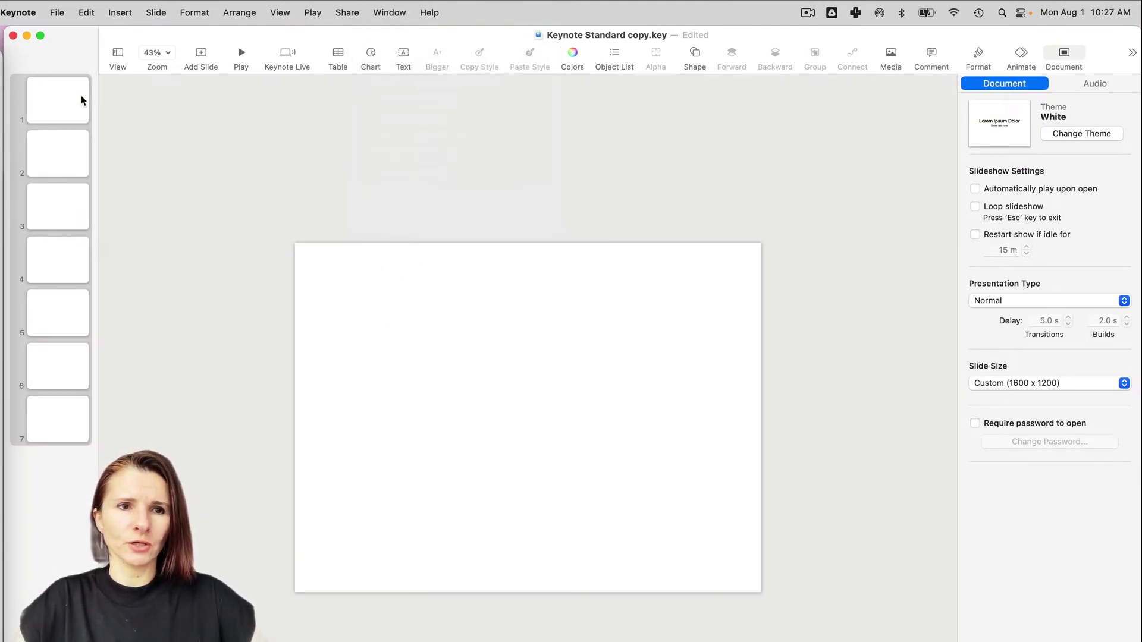
click(81, 95)
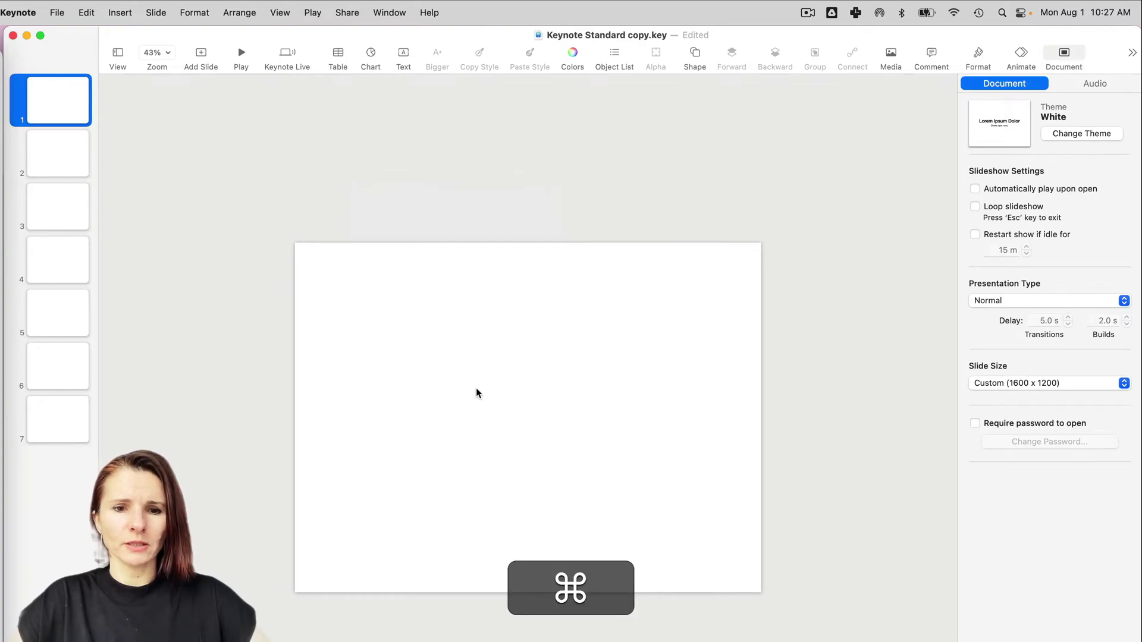
key(super+v)
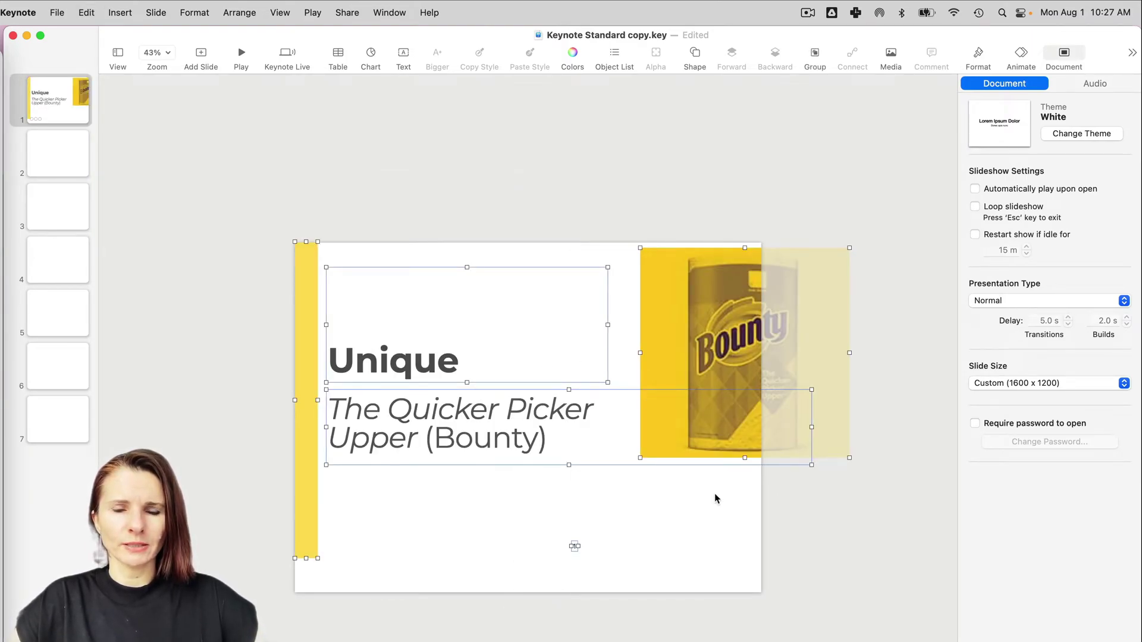
drag(811, 465, 780, 476)
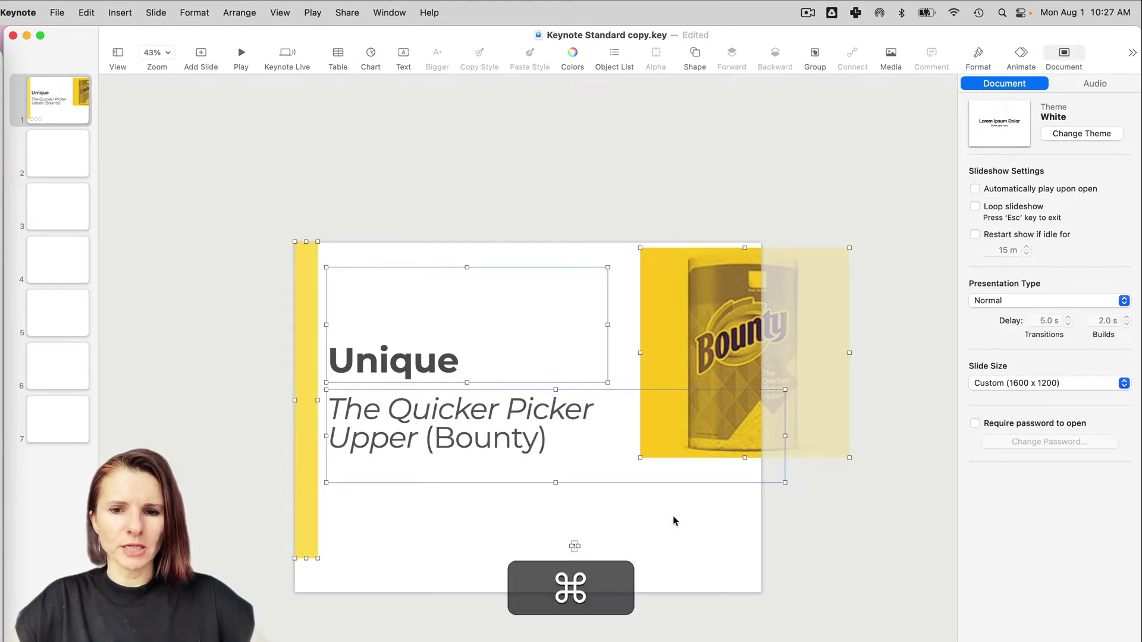
- Try to group all elements on the slide and scale the group down, undo the scaling, and ungroup them
key(super+a)
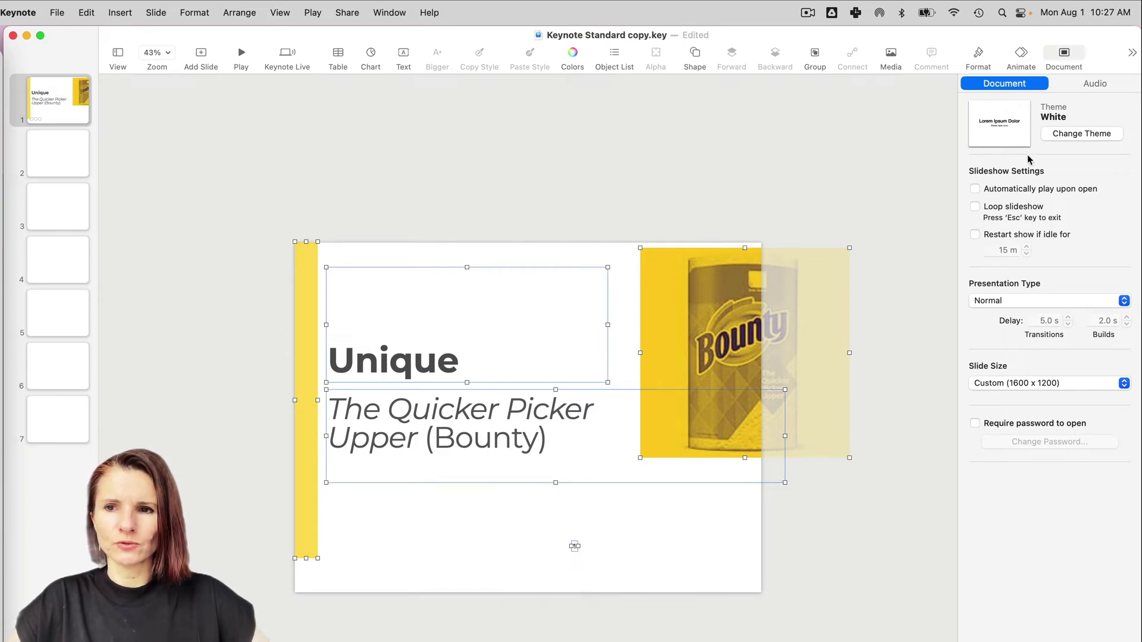
click(987, 53)
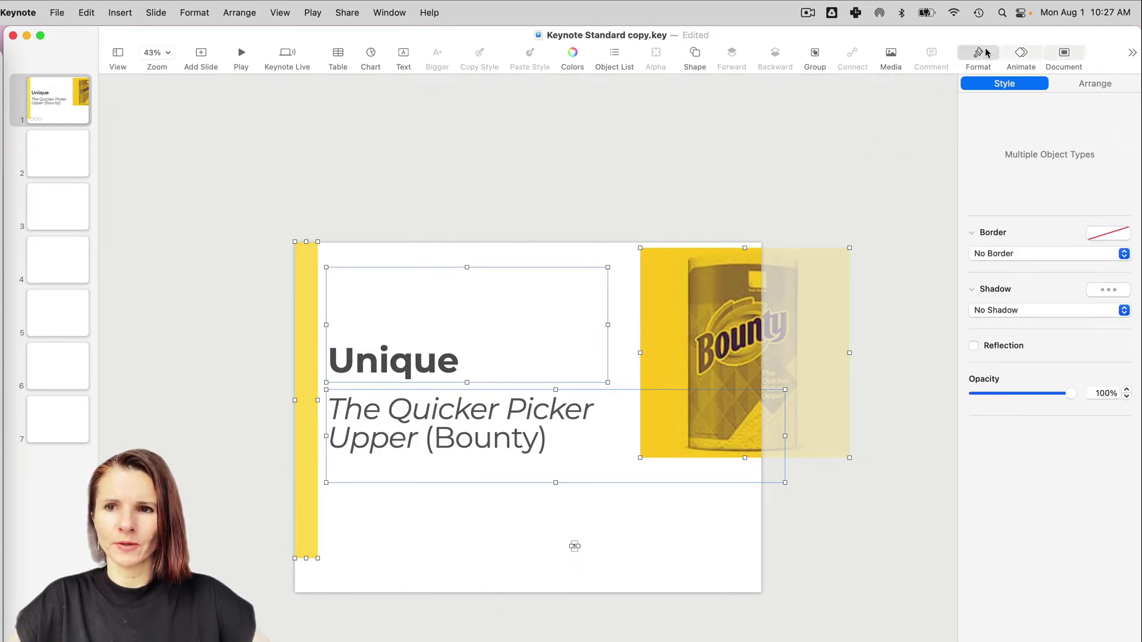
click(1099, 84)
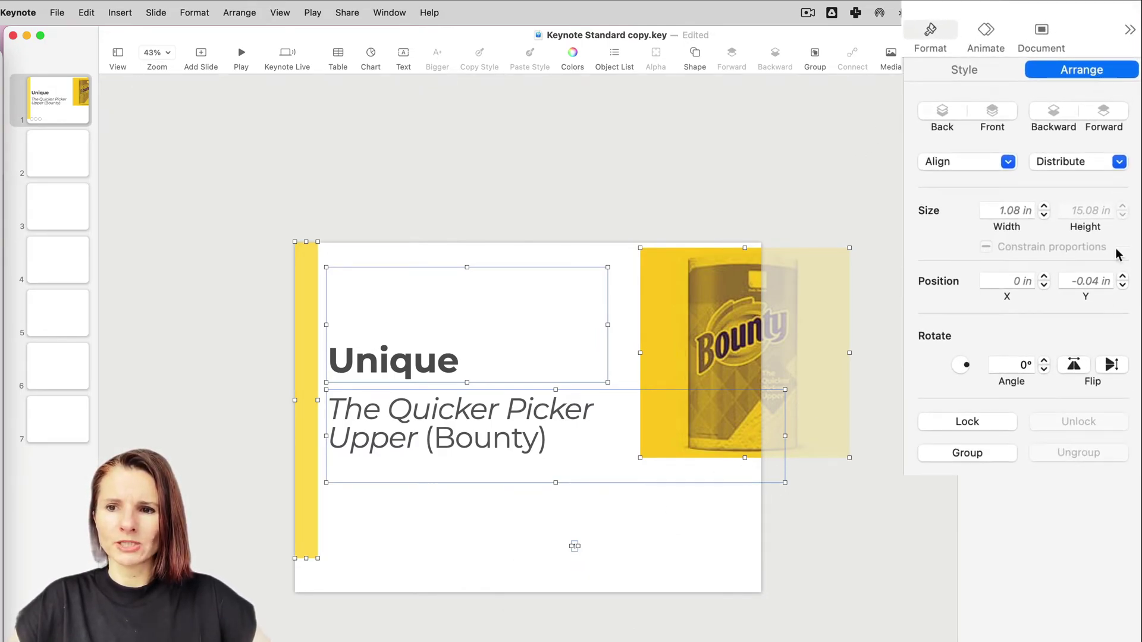
click(992, 452)
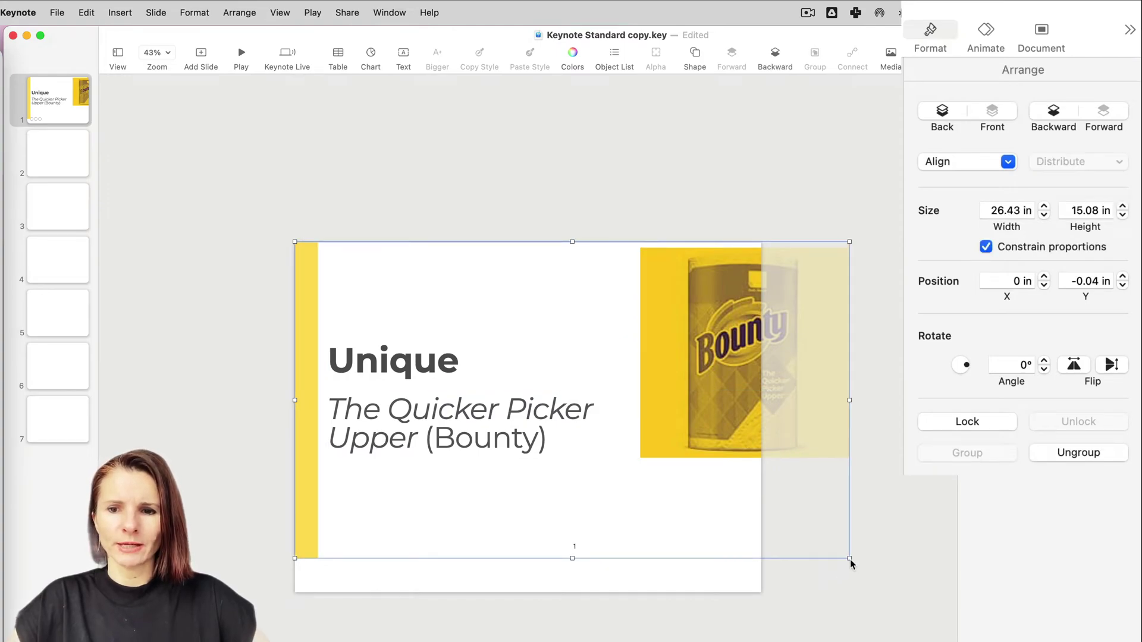
drag(851, 559, 755, 612)
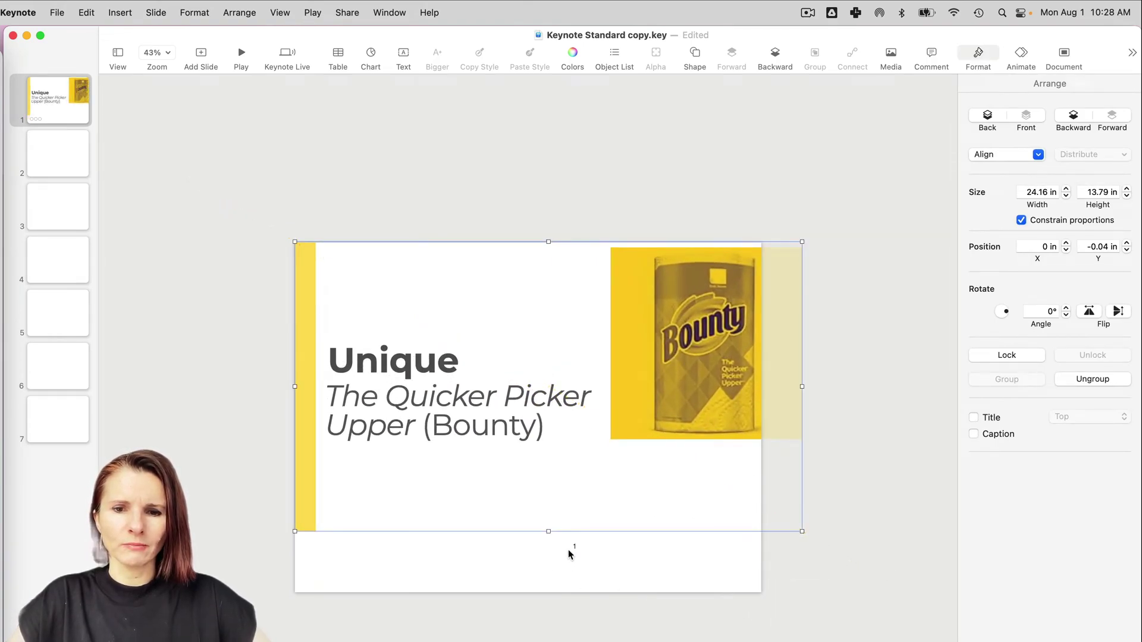
click(438, 366)
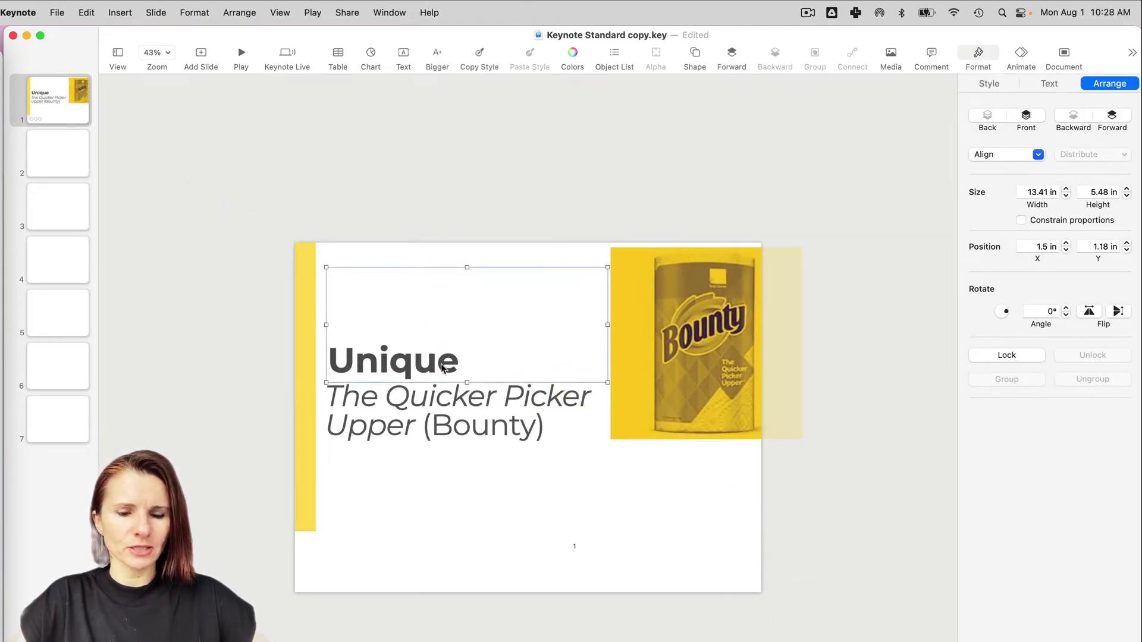
key(super+z)
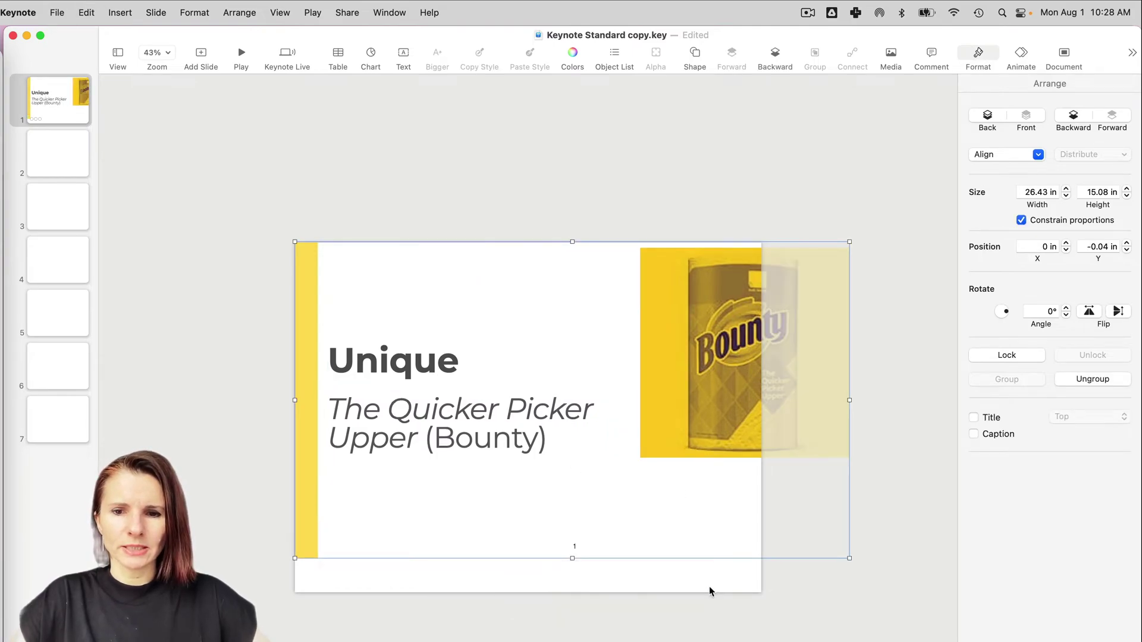
click(1093, 379)
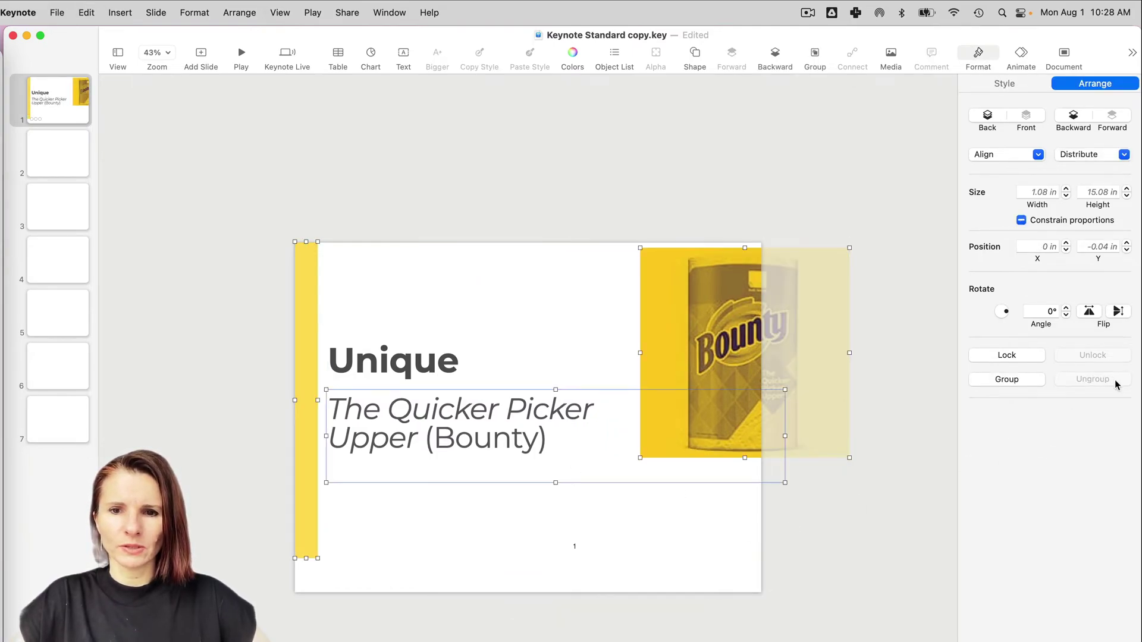
- Move the Bounty image fully inside the slide's upper-right corner and preview the slide as a slideshow
click(700, 544)
drag(684, 390, 680, 441)
click(714, 375)
drag(714, 375, 623, 376)
click(849, 310)
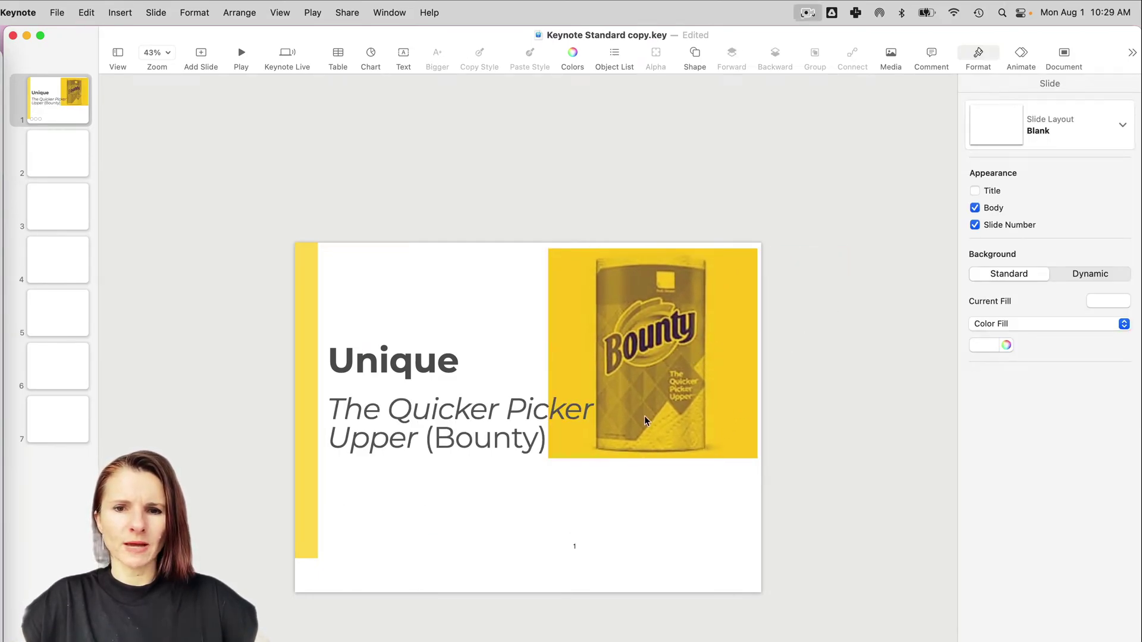
click(241, 53)
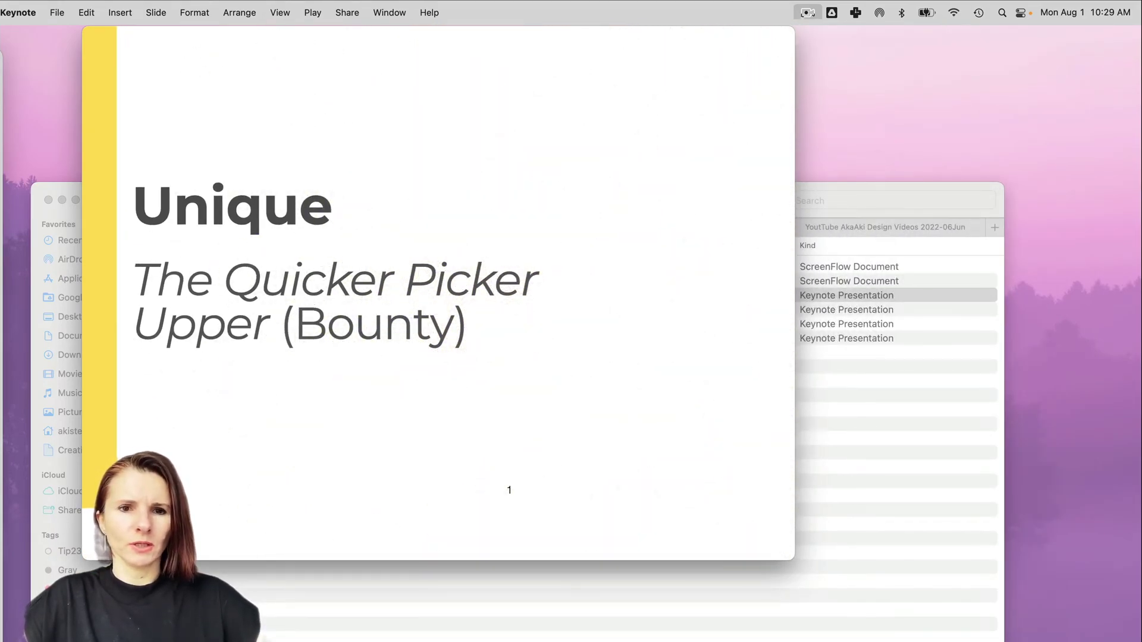
key(Escape)
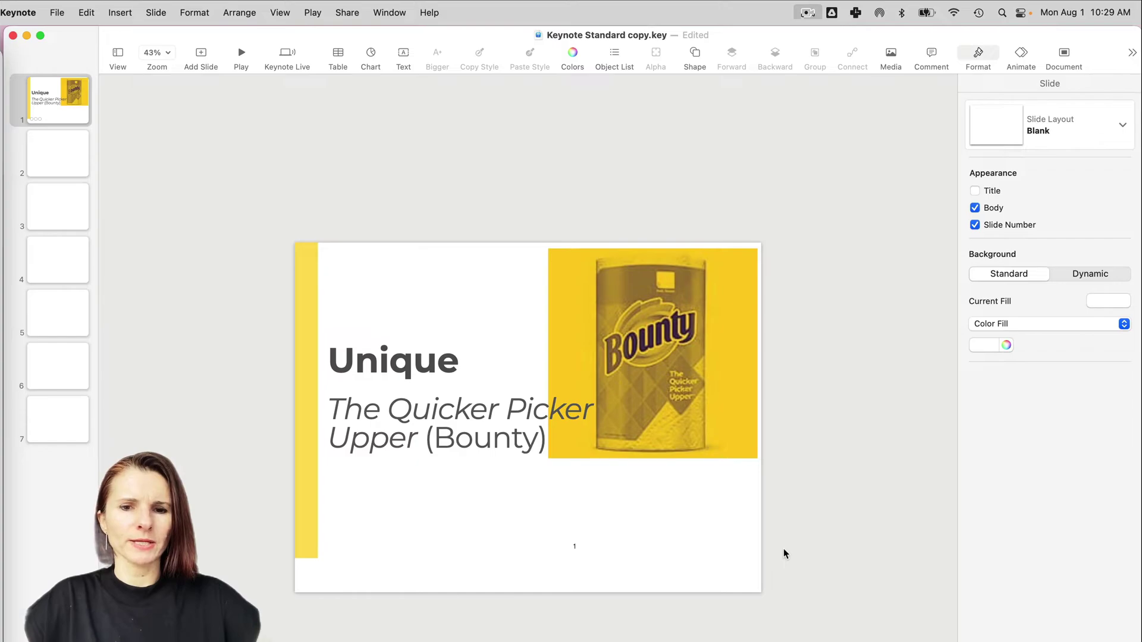
- Switch to Keynote Widescreen copy.key and copy the entire Short & Simple slide
click(392, 17)
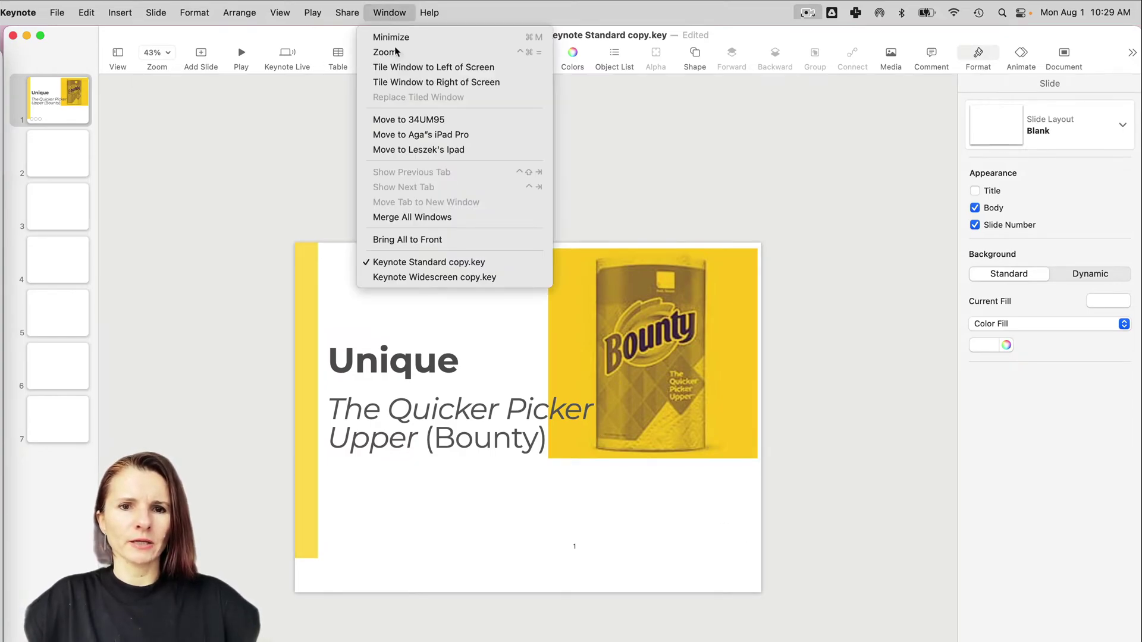
click(413, 280)
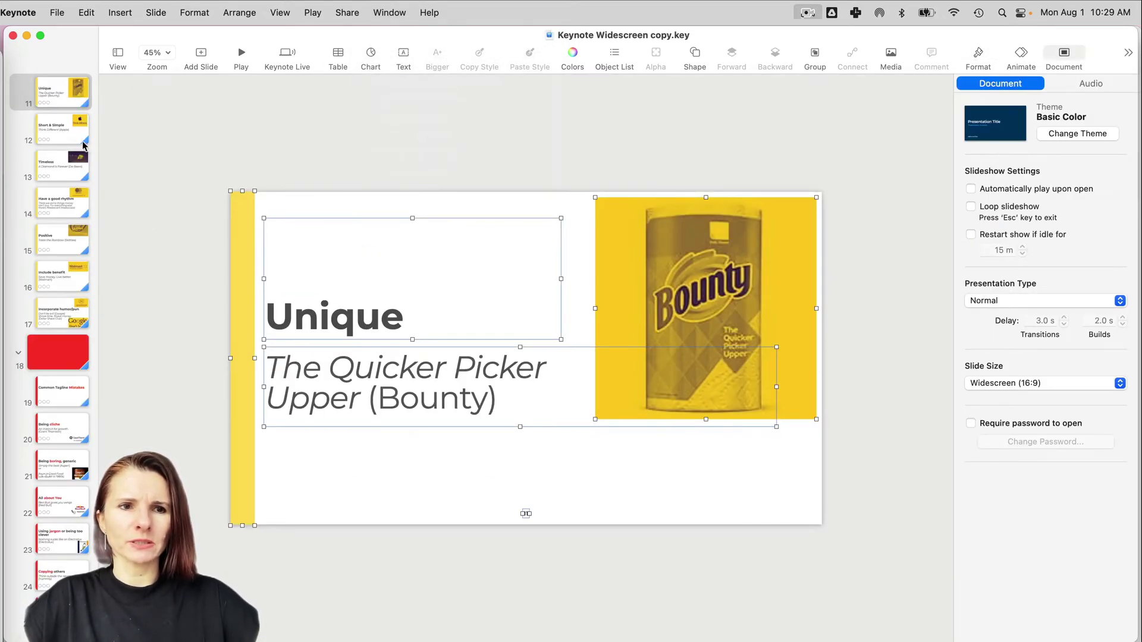
click(64, 134)
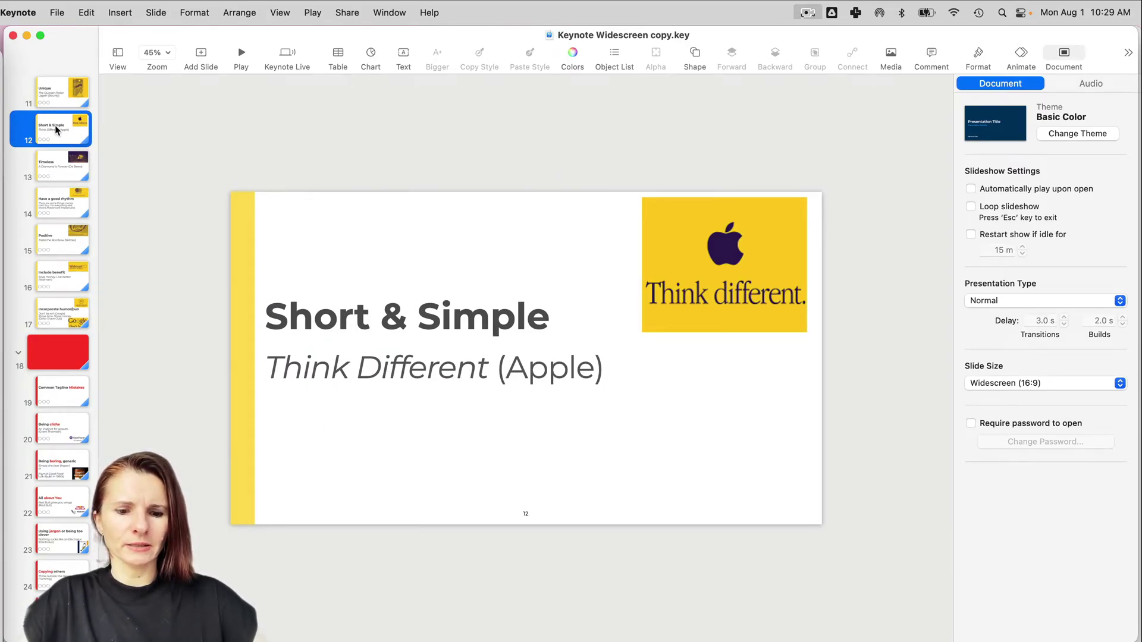
key(super+c)
- Paste the slide into Keynote Standard copy.key after the Unique slide, and move the Unique slide below it
click(393, 8)
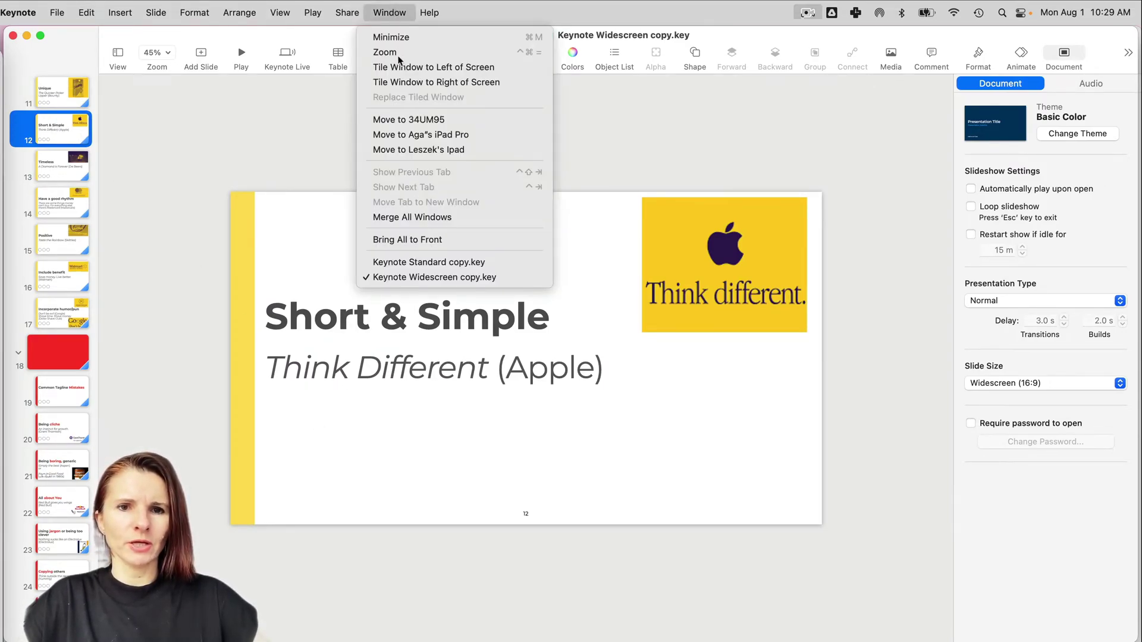
click(421, 260)
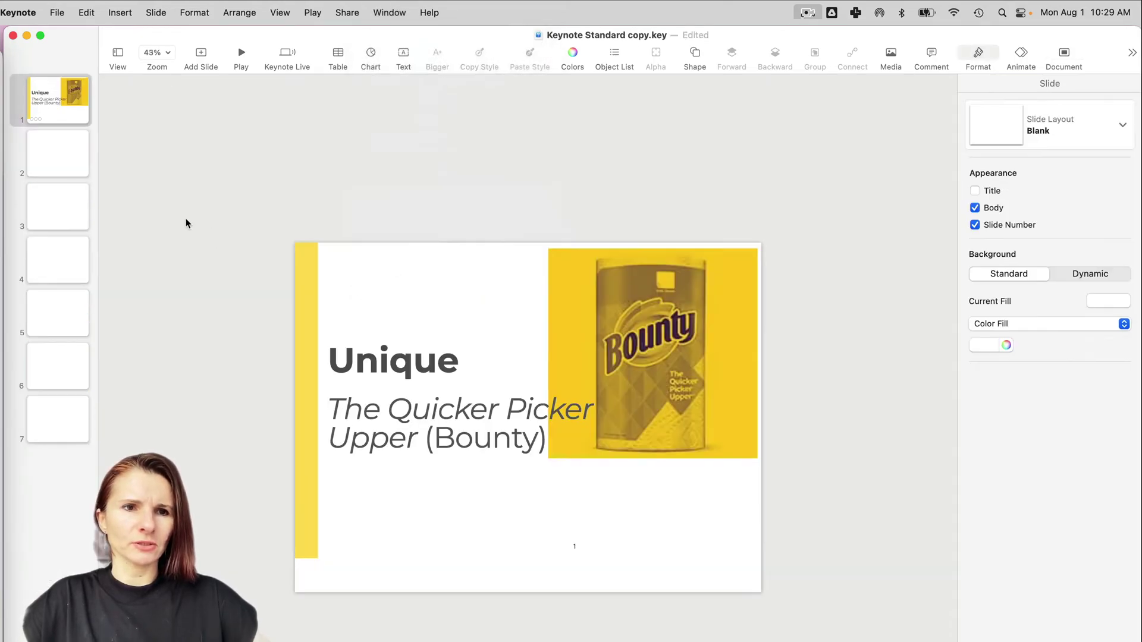
click(73, 108)
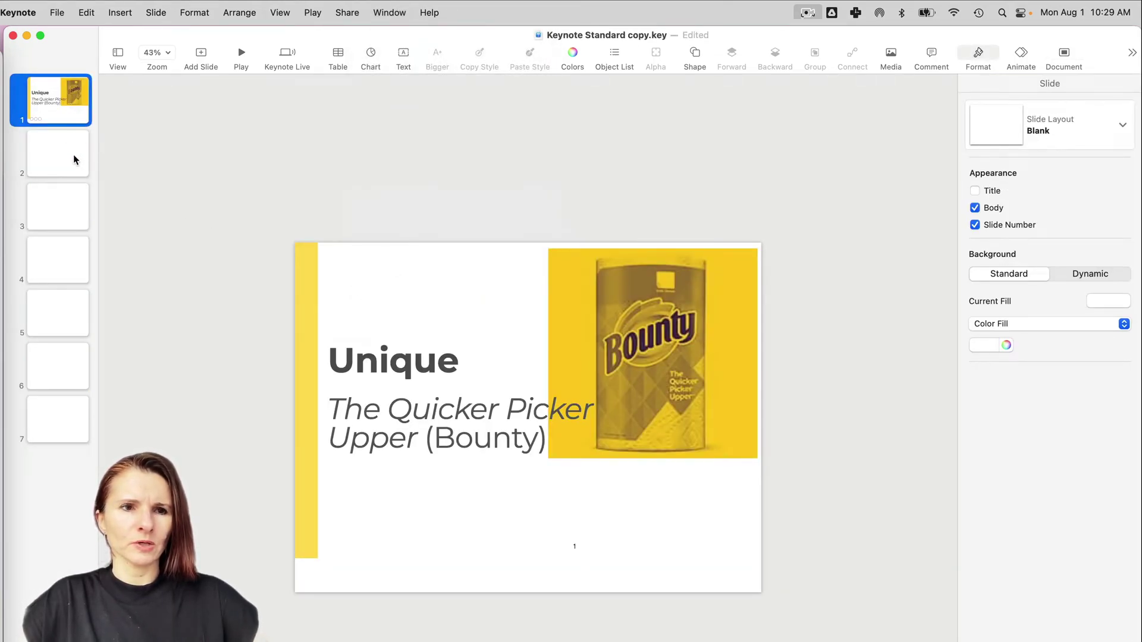
key(super+v)
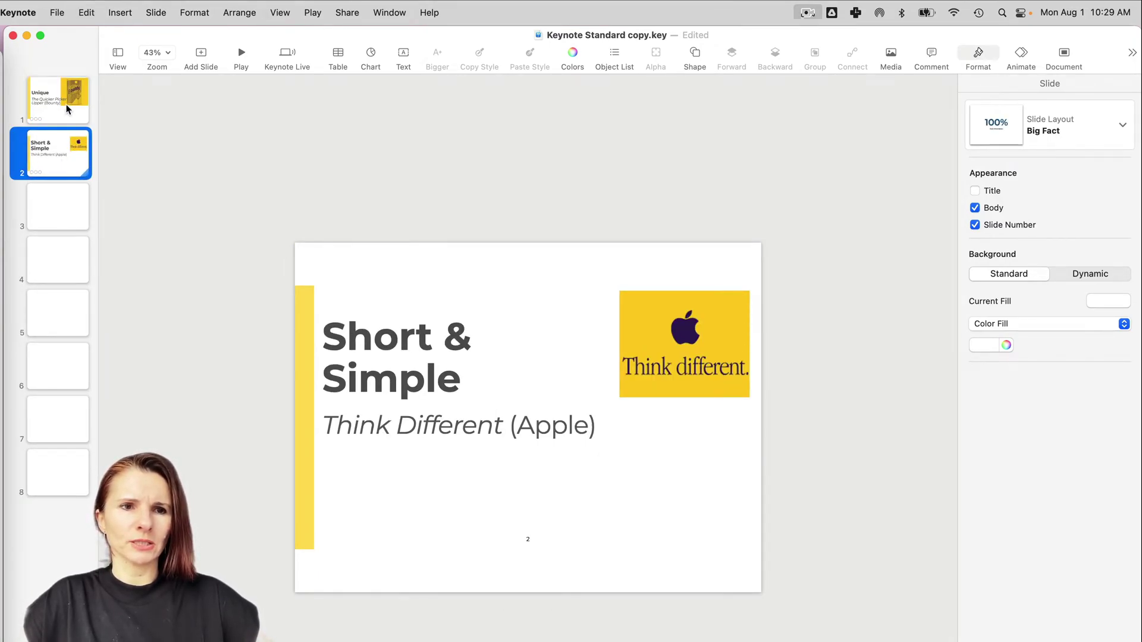
key(super+z)
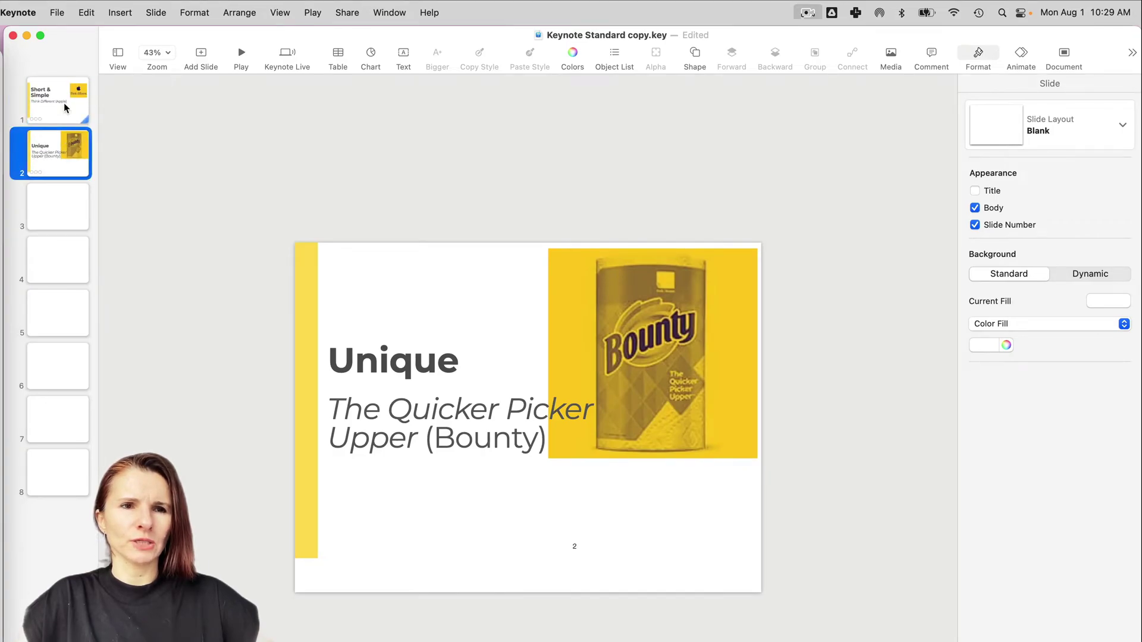
- Check the transition kept on the pasted Short & Simple slide and the build-in animation of its title
click(65, 105)
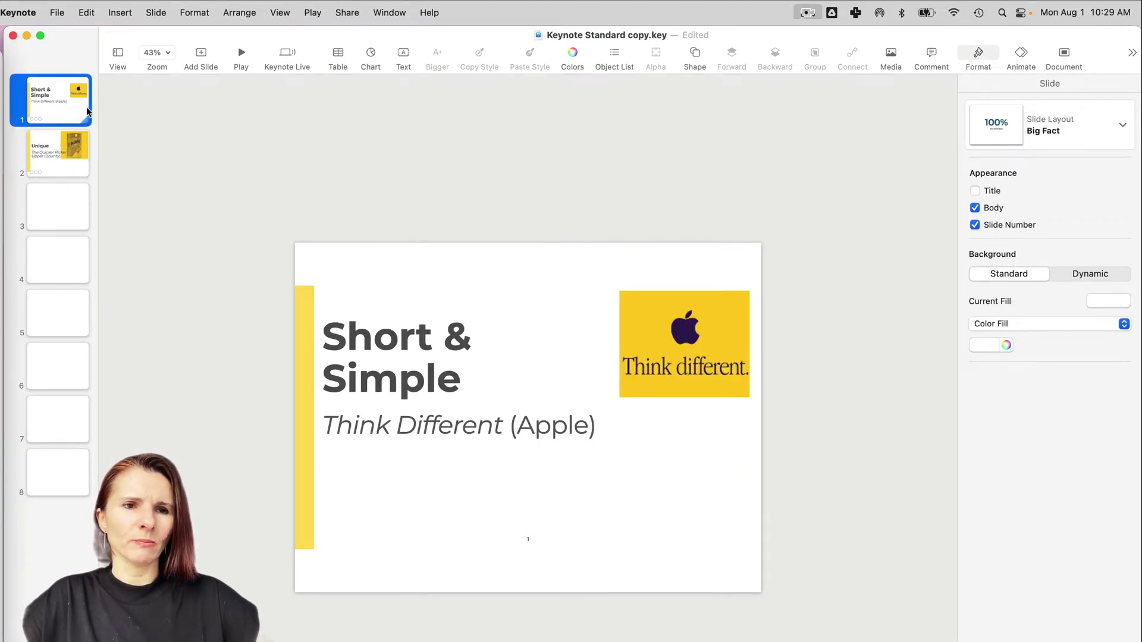
drag(87, 111, 119, 125)
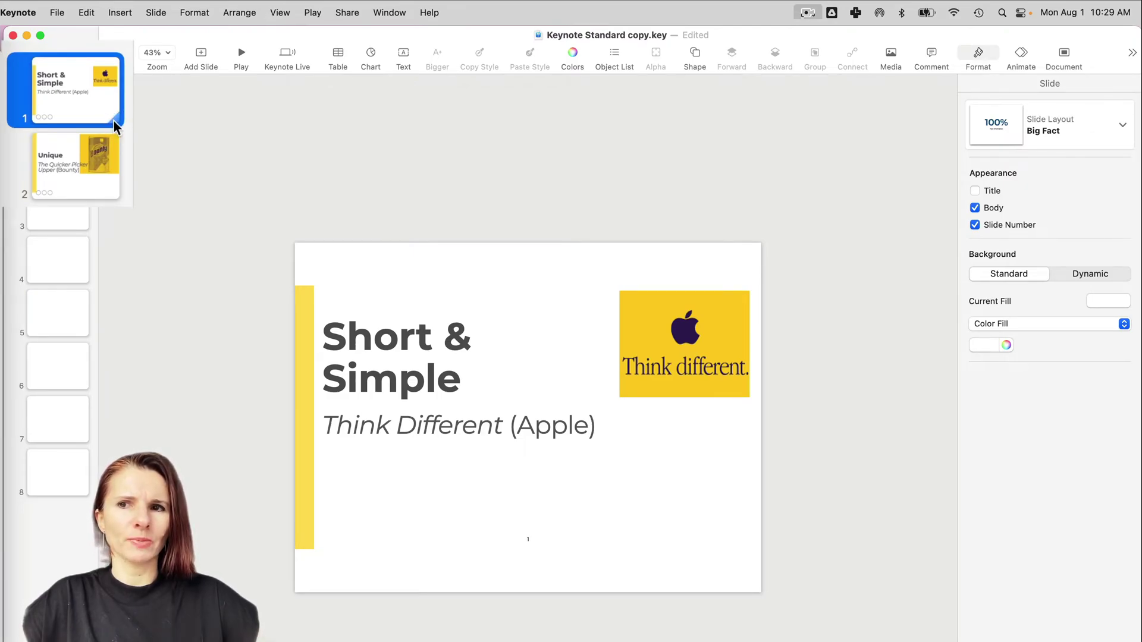
click(357, 202)
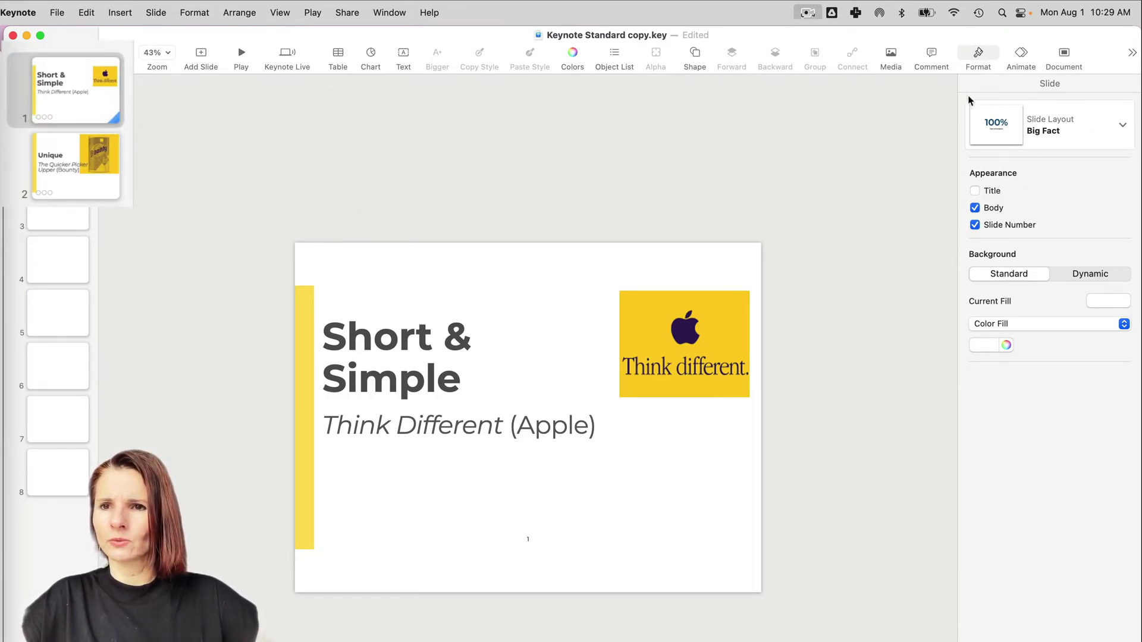
click(1023, 52)
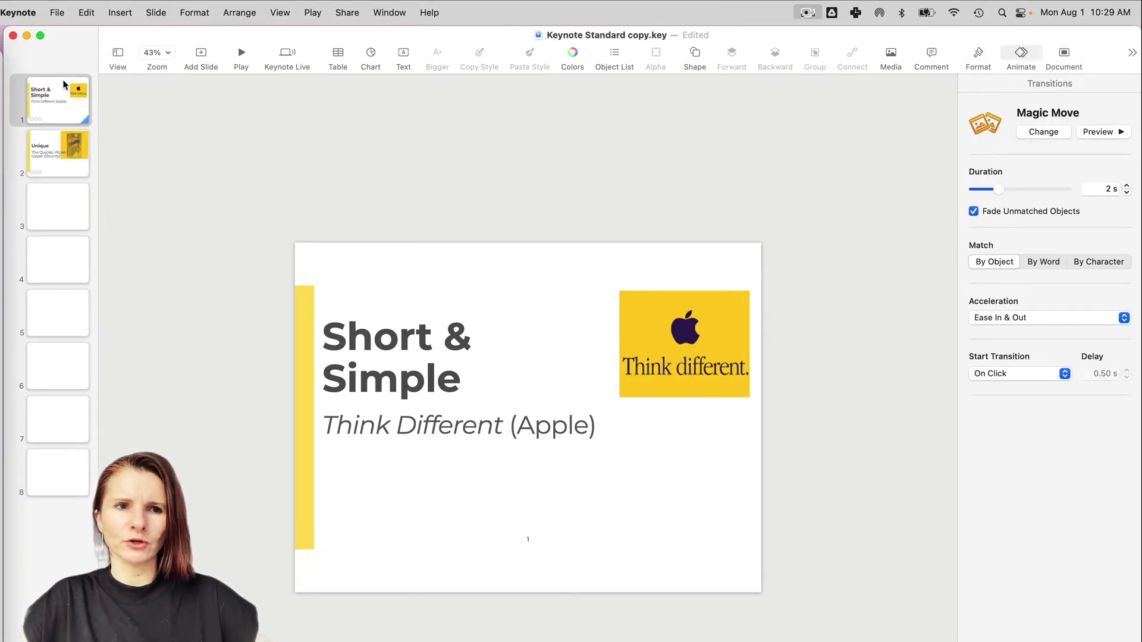
click(44, 106)
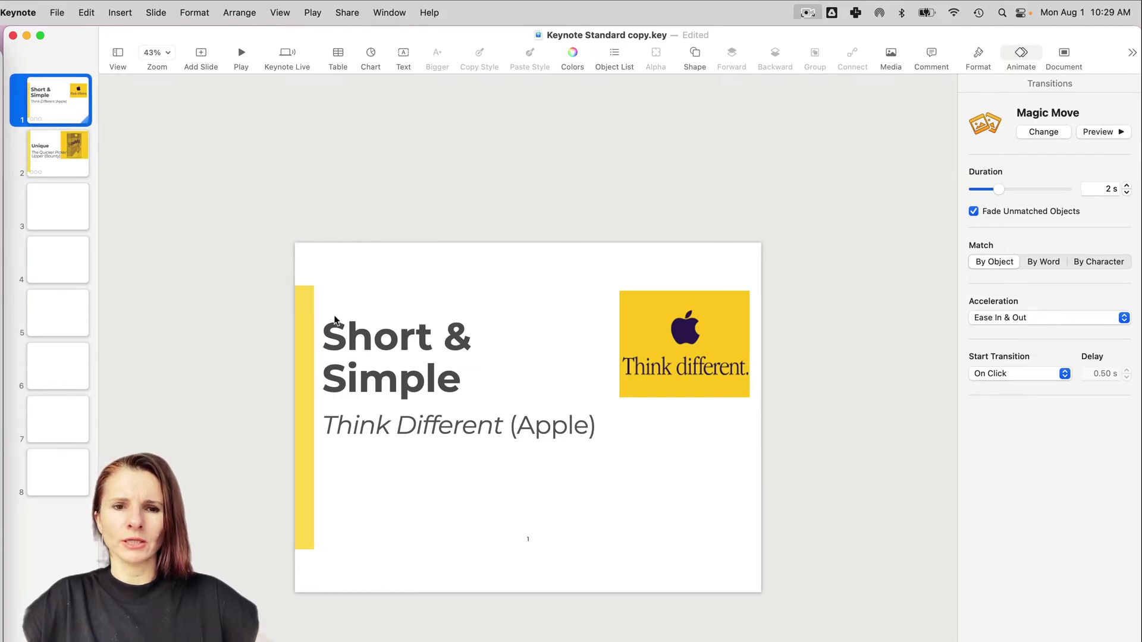
click(357, 327)
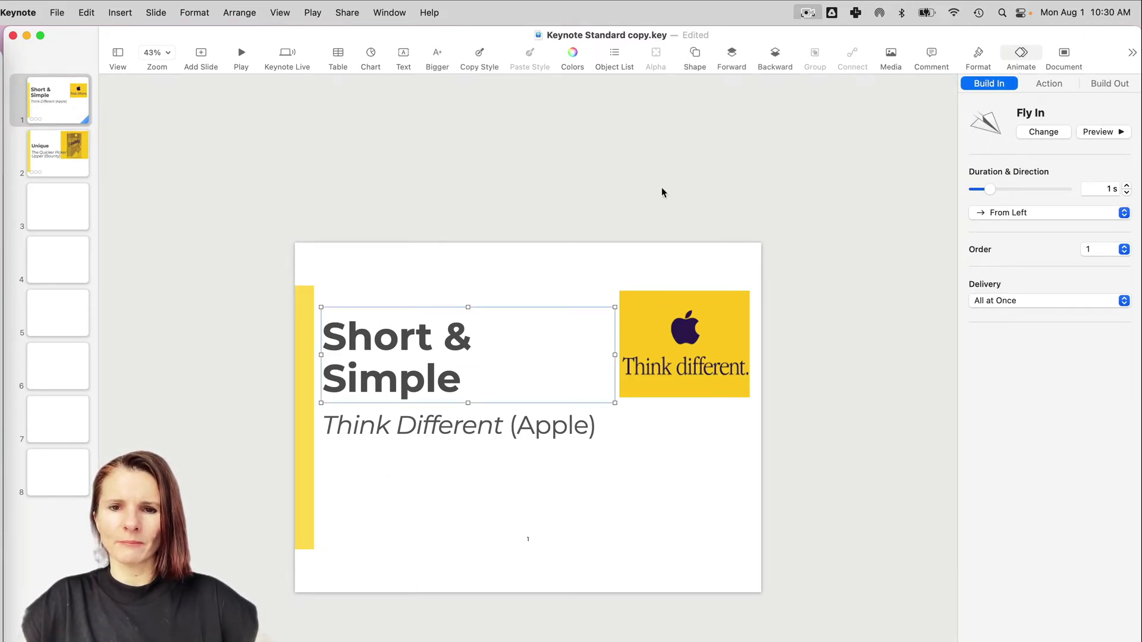
click(648, 246)
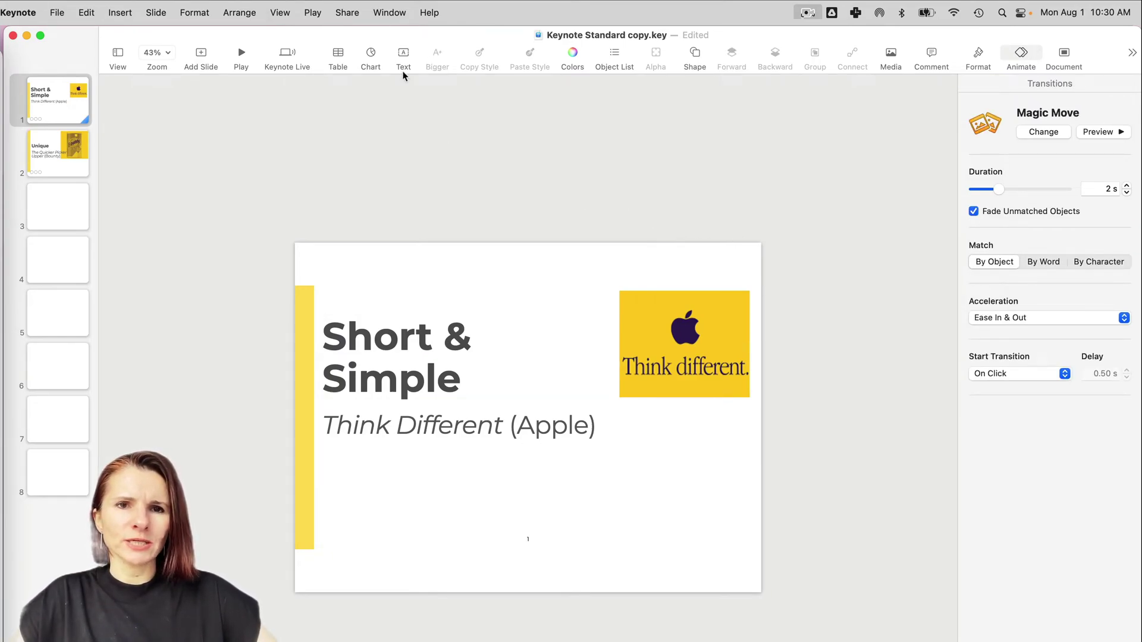
- Switch to Keynote Widescreen copy.key and copy all the elements on the Short & Simple slide
click(393, 13)
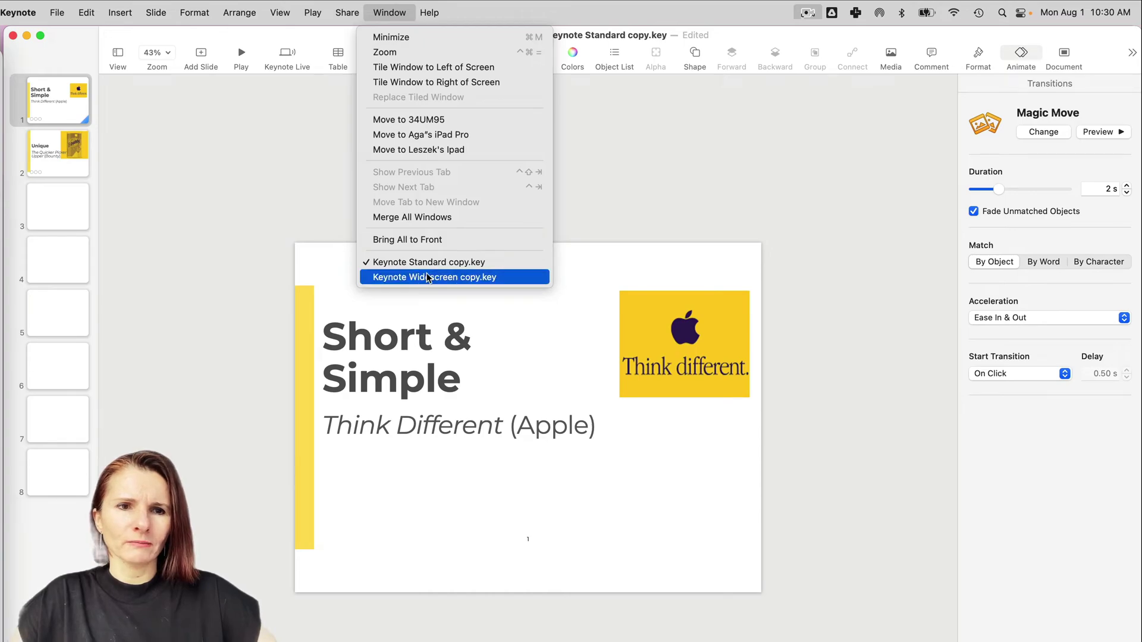
click(428, 277)
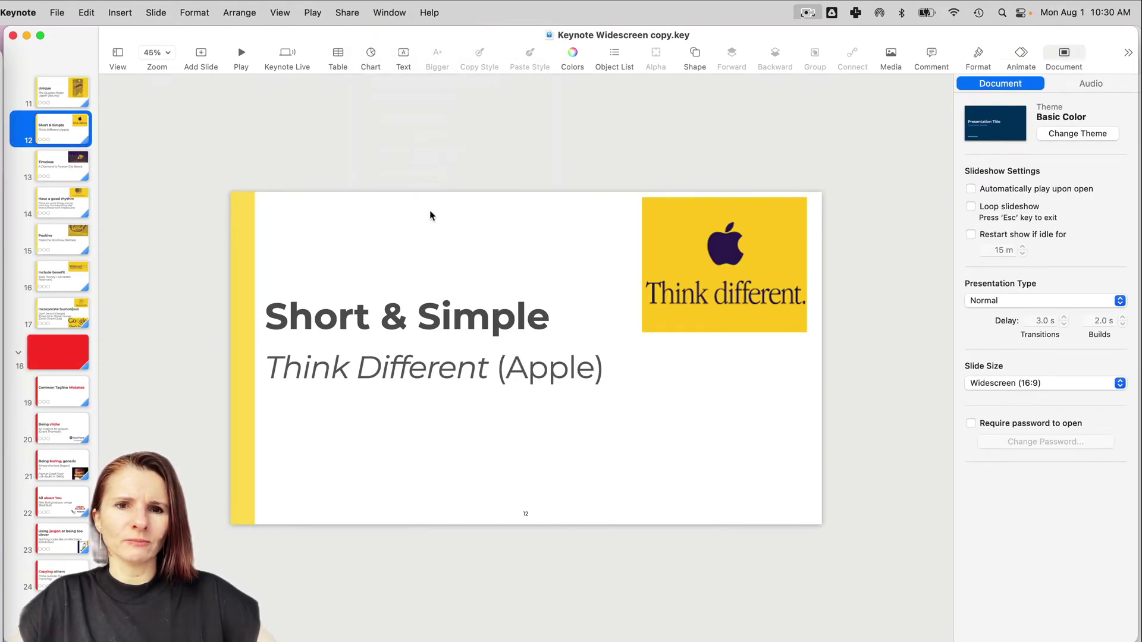
click(698, 448)
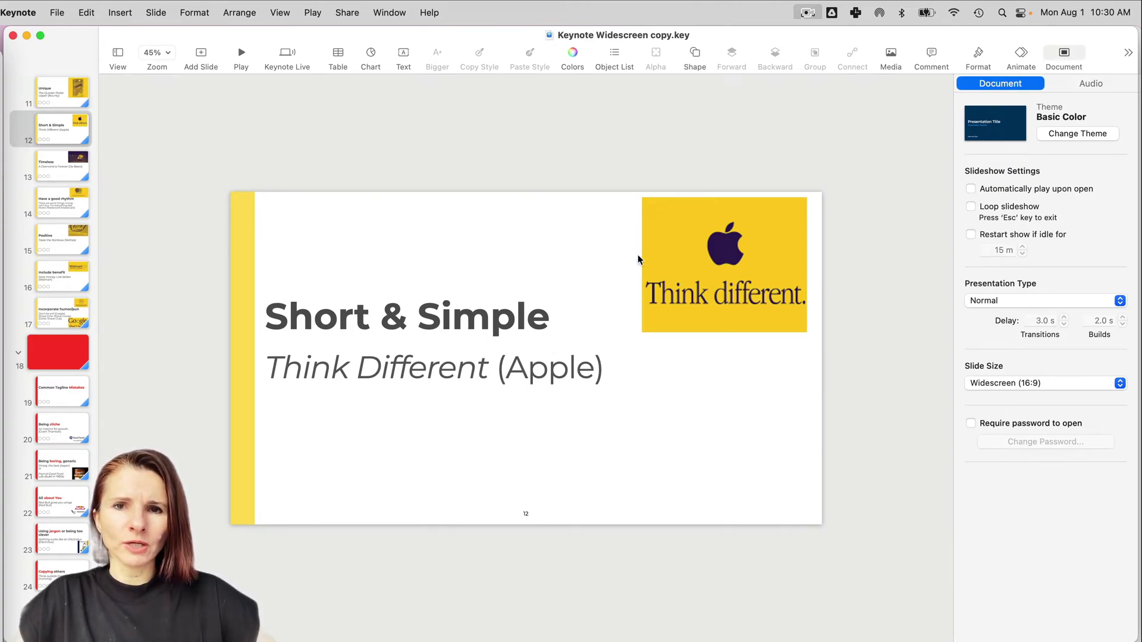
click(1074, 56)
click(1075, 55)
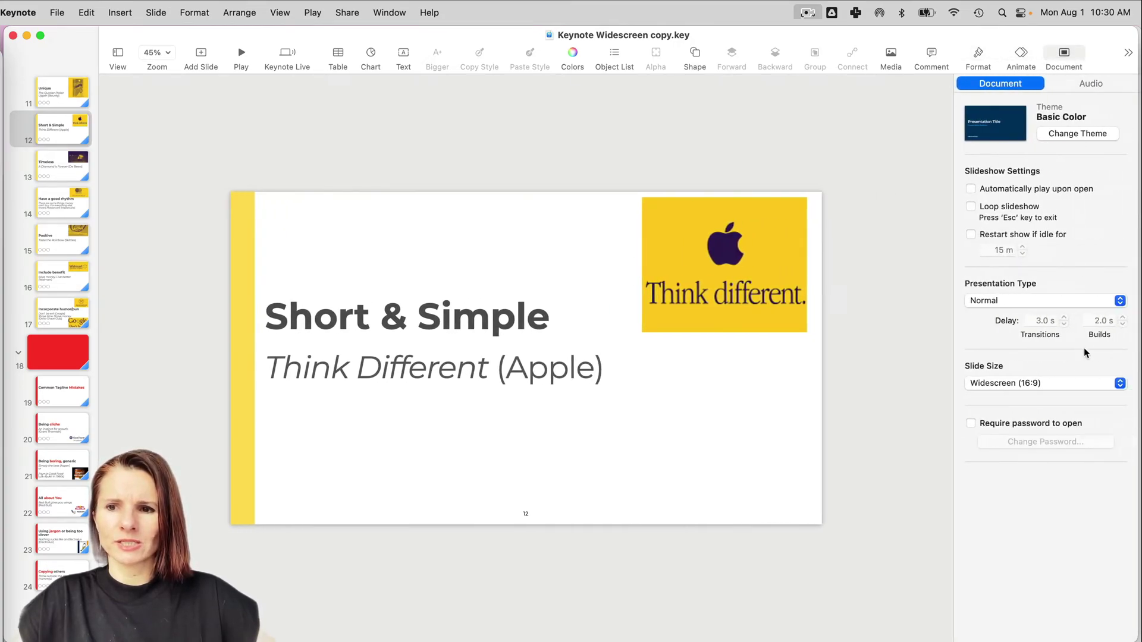
click(1121, 383)
click(1118, 383)
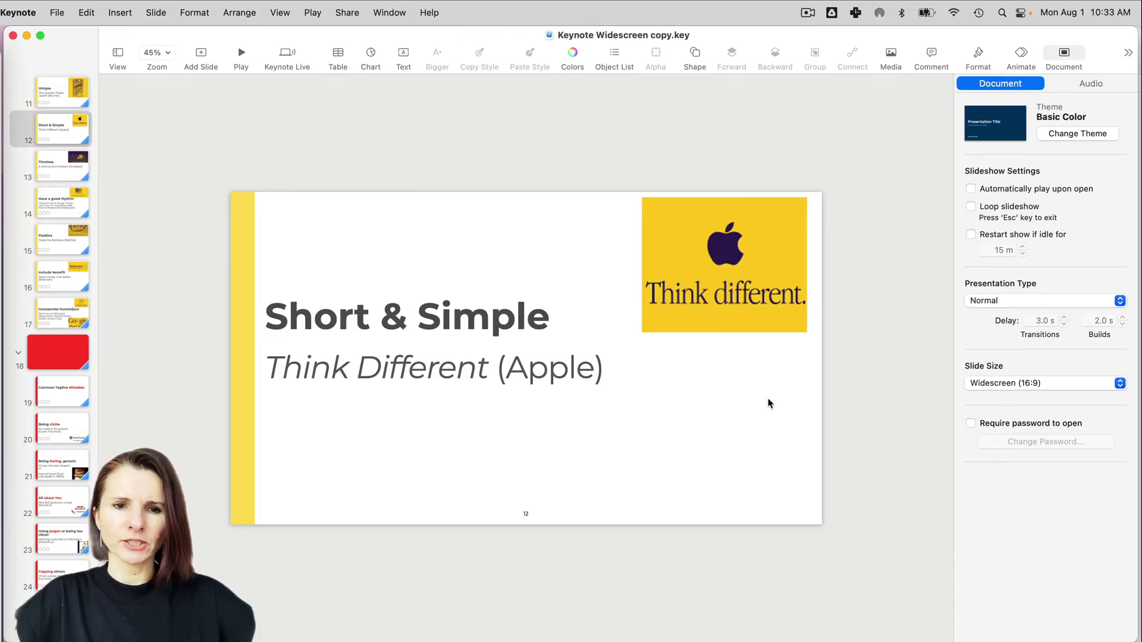
key(super+a)
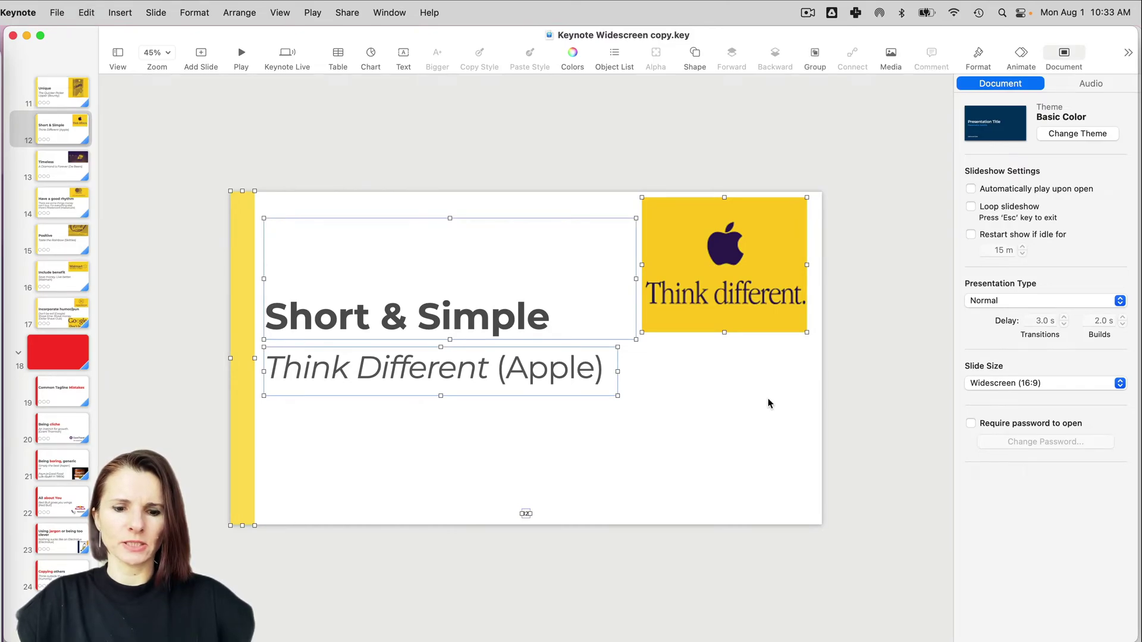
key(super+c)
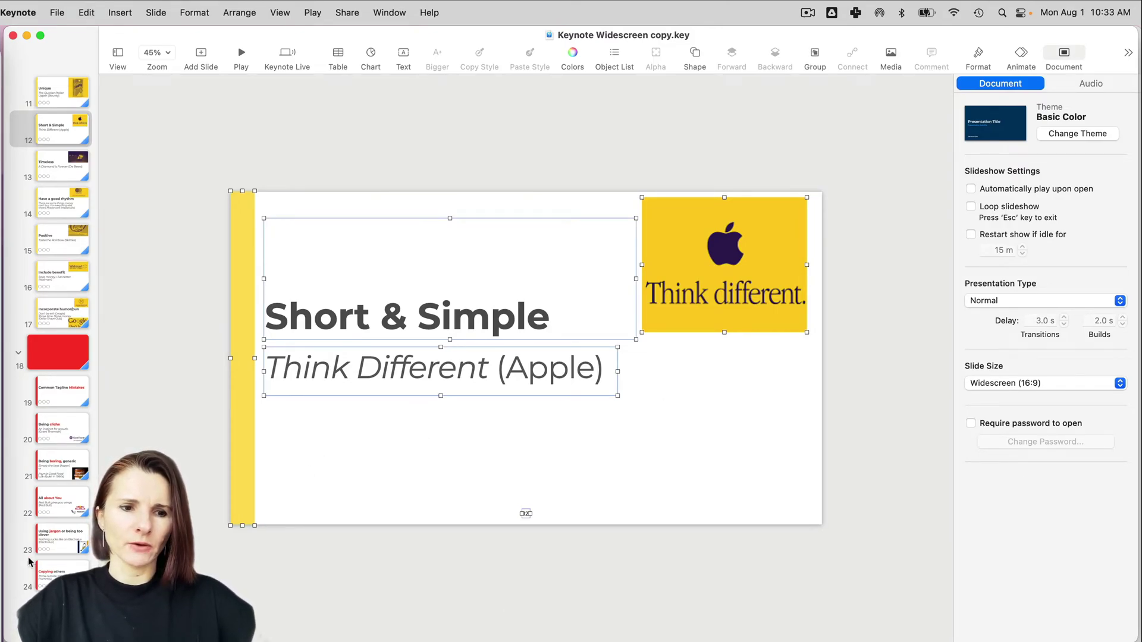
- Switch to Preview, create a new image from the clipboard, and copy the whole image
click(9, 622)
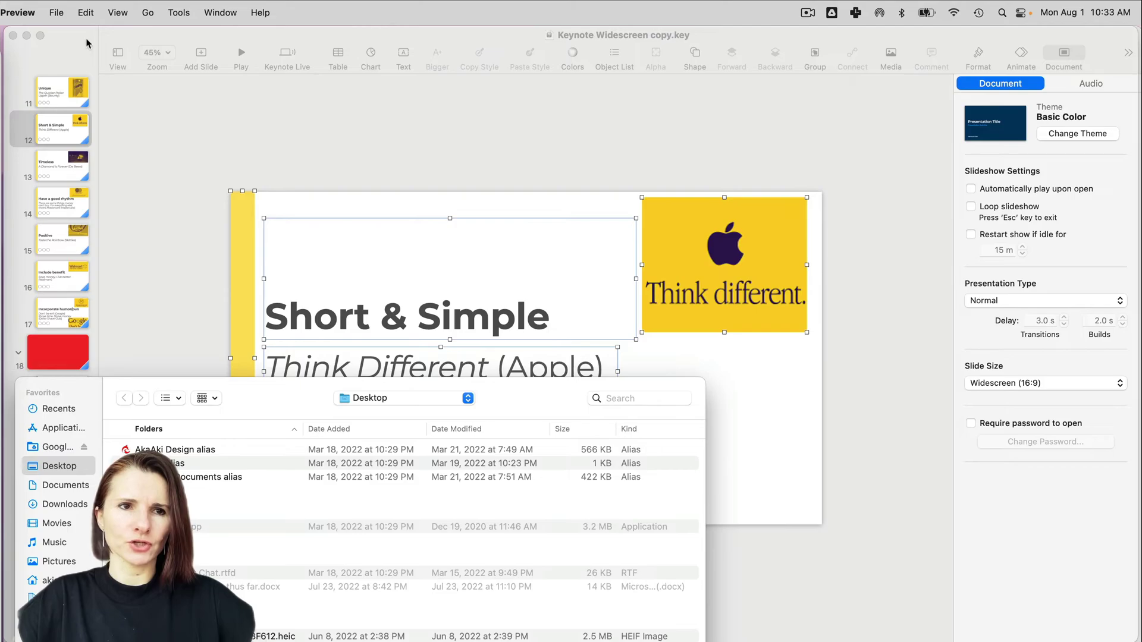
click(56, 13)
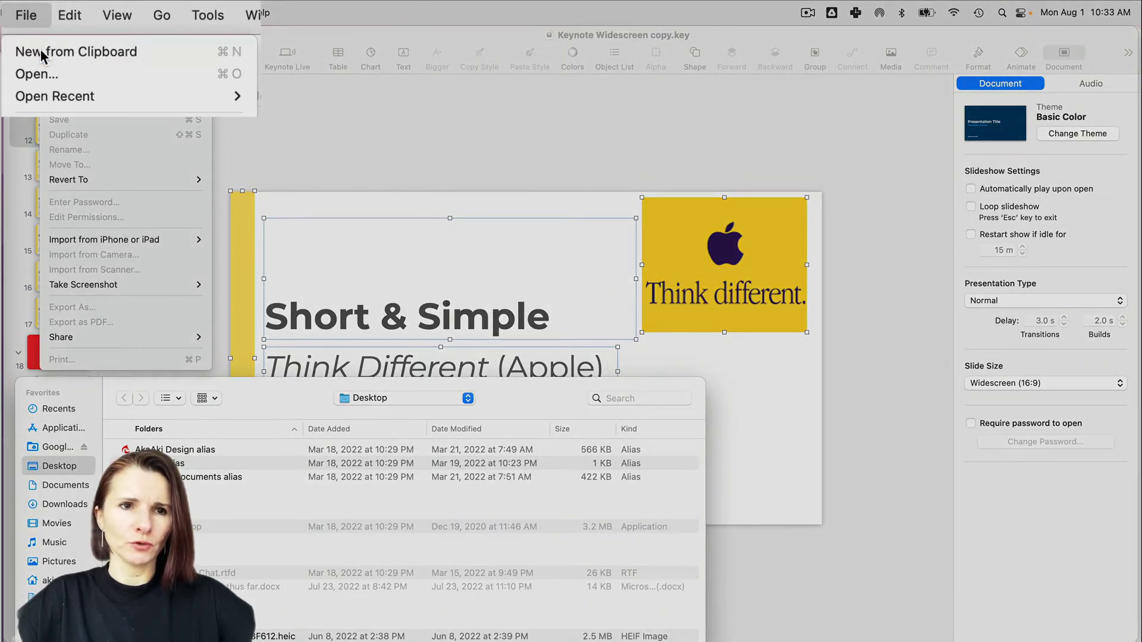
click(42, 53)
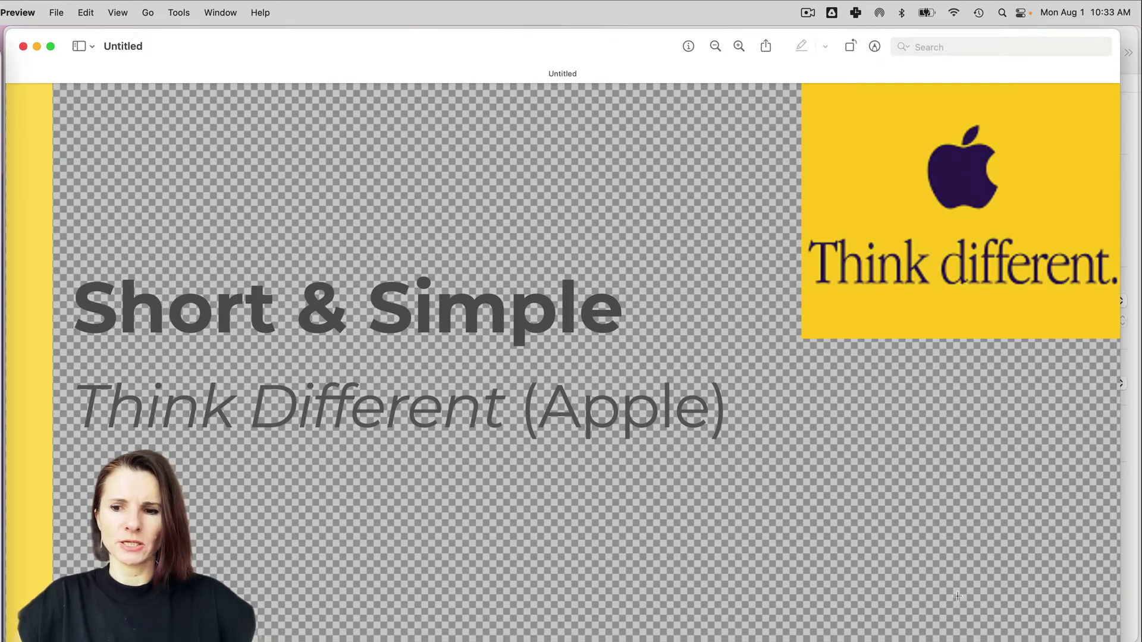
drag(1120, 636, 957, 602)
key(super)
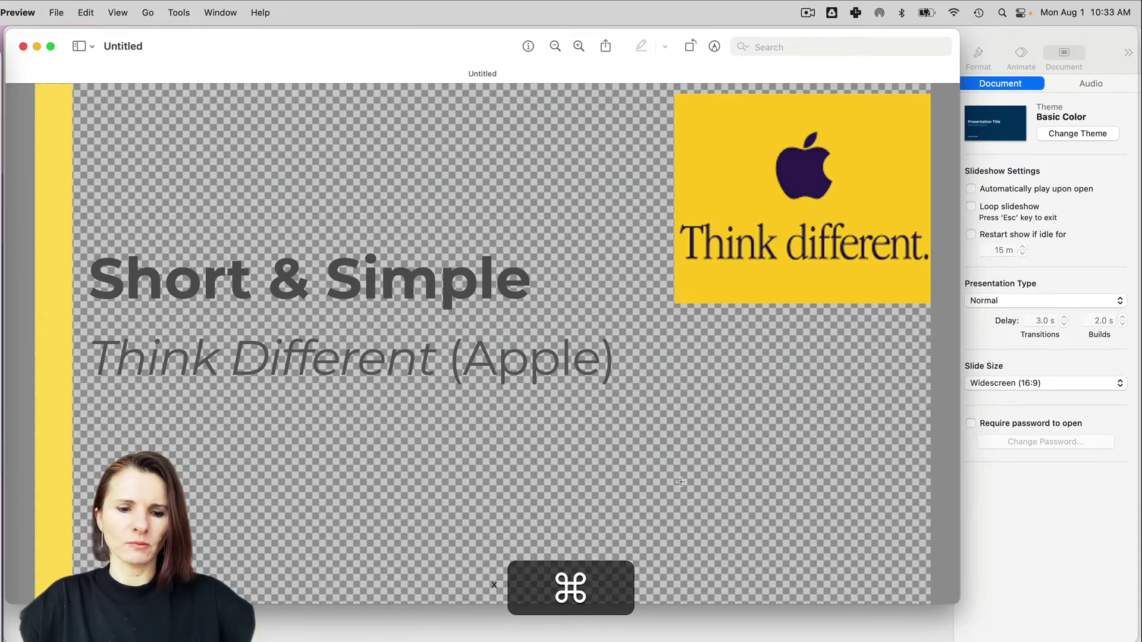
key(super+a)
key(super+c)
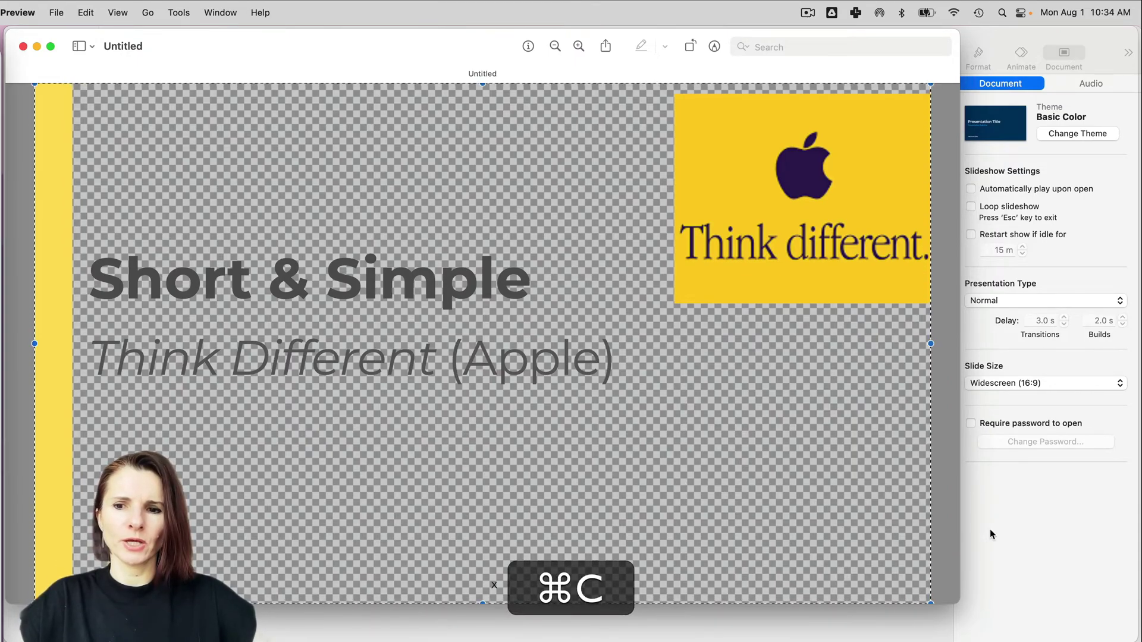
- Switch to Keynote Standard copy.key and paste the copied image onto blank slide 3
click(1004, 545)
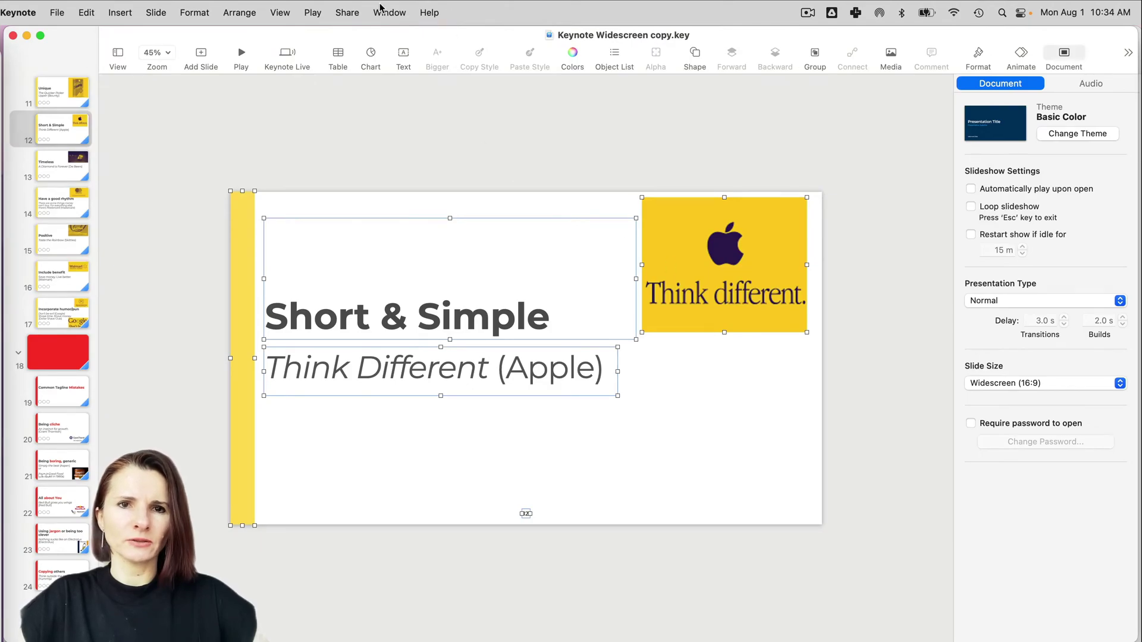
click(380, 8)
click(423, 259)
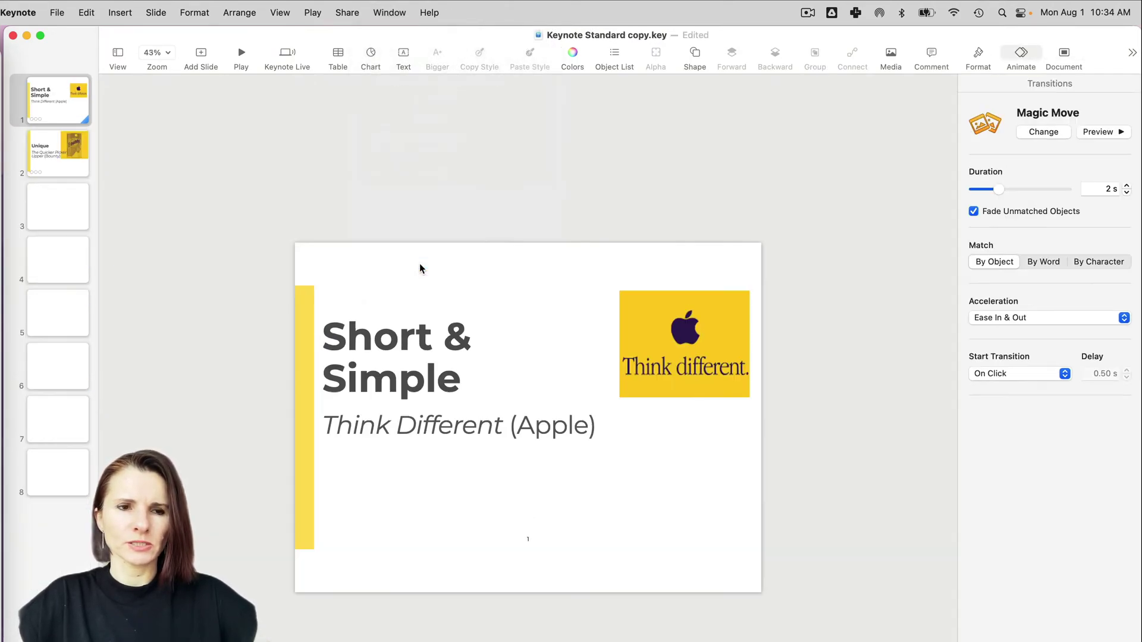
click(73, 209)
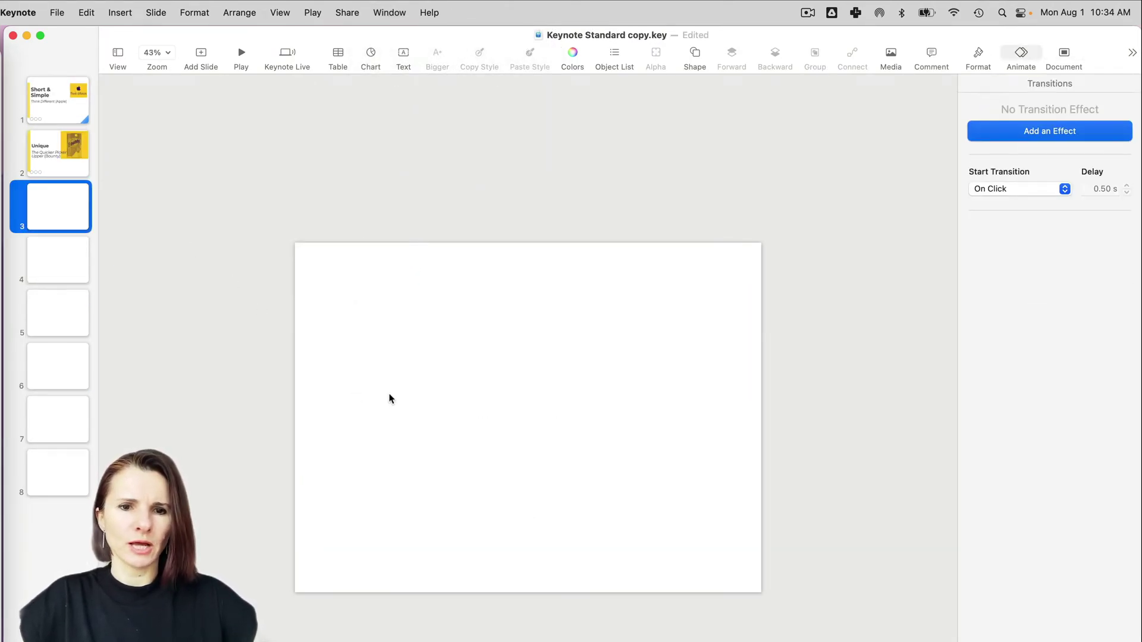
key(super+v)
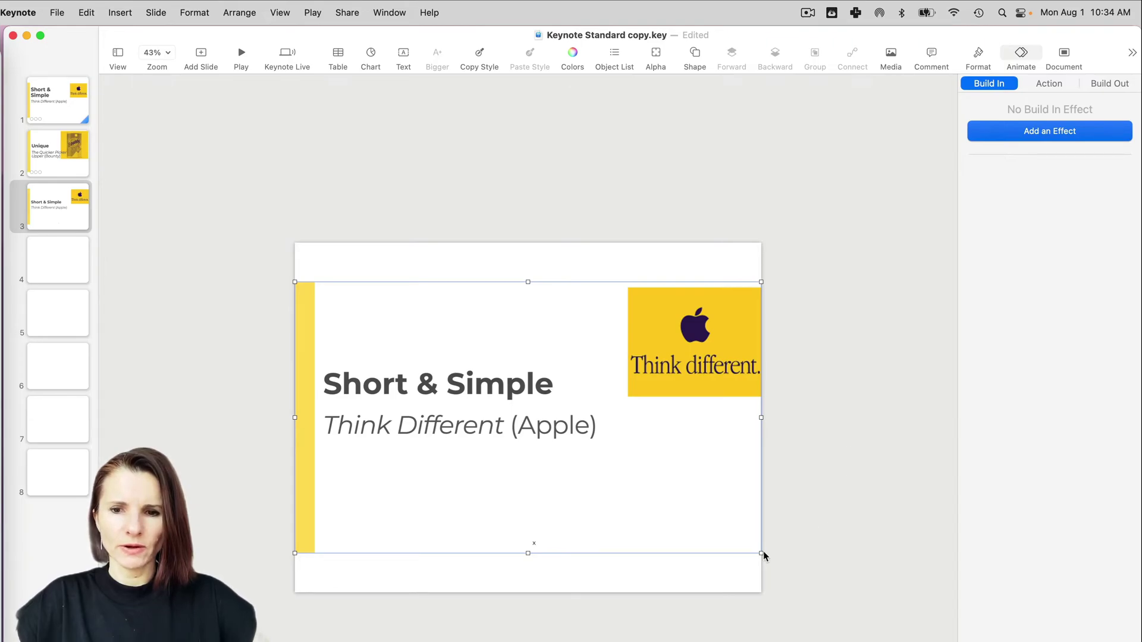
- Resize the pasted image so its yellow bar extends past the slide's left edge and the Apple picture sits inside the right edge
drag(764, 555, 732, 556)
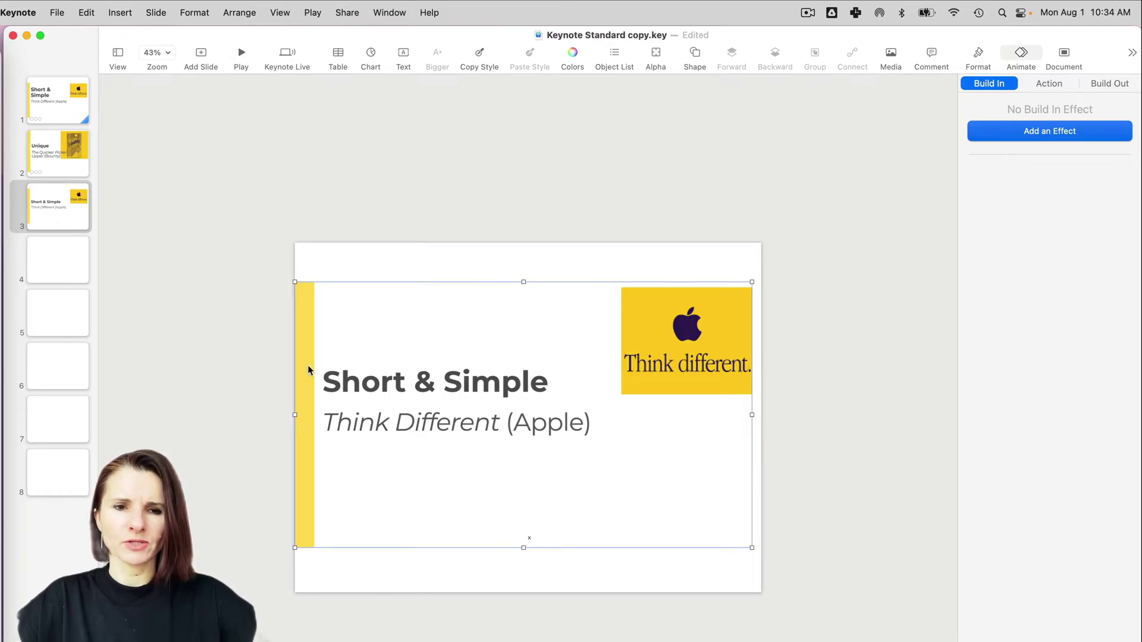
drag(293, 413, 269, 407)
click(712, 146)
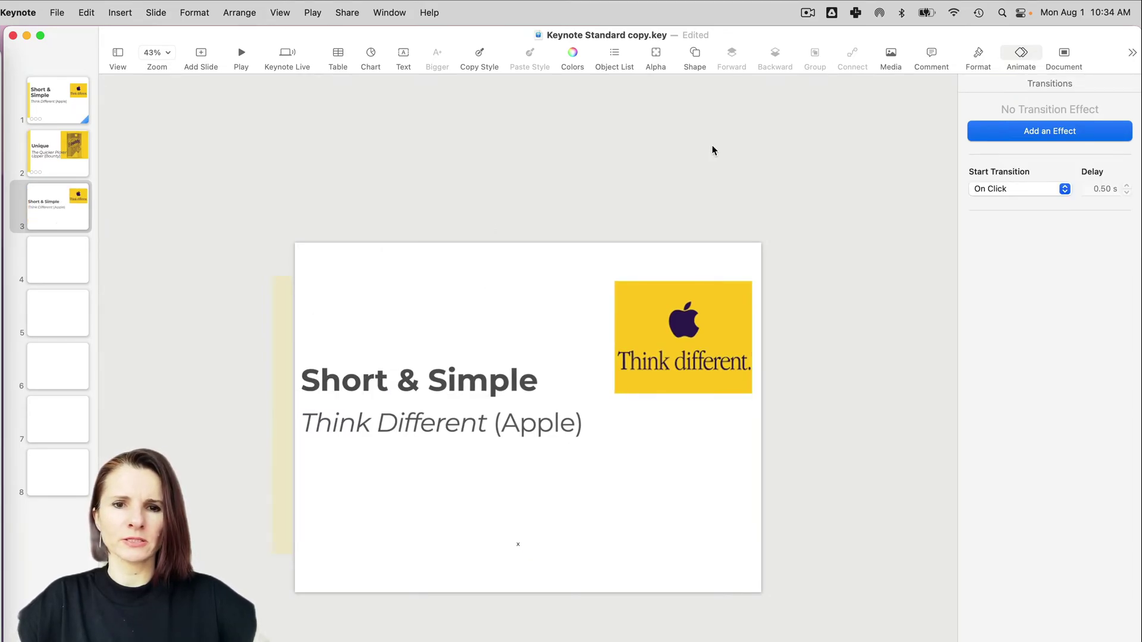
- Transfer the Slogan, Tagline and Motto circle diagram from slide 8 of Keynote Widescreen copy.key to slide 4 of Keynote Standard copy.key as one image
click(406, 12)
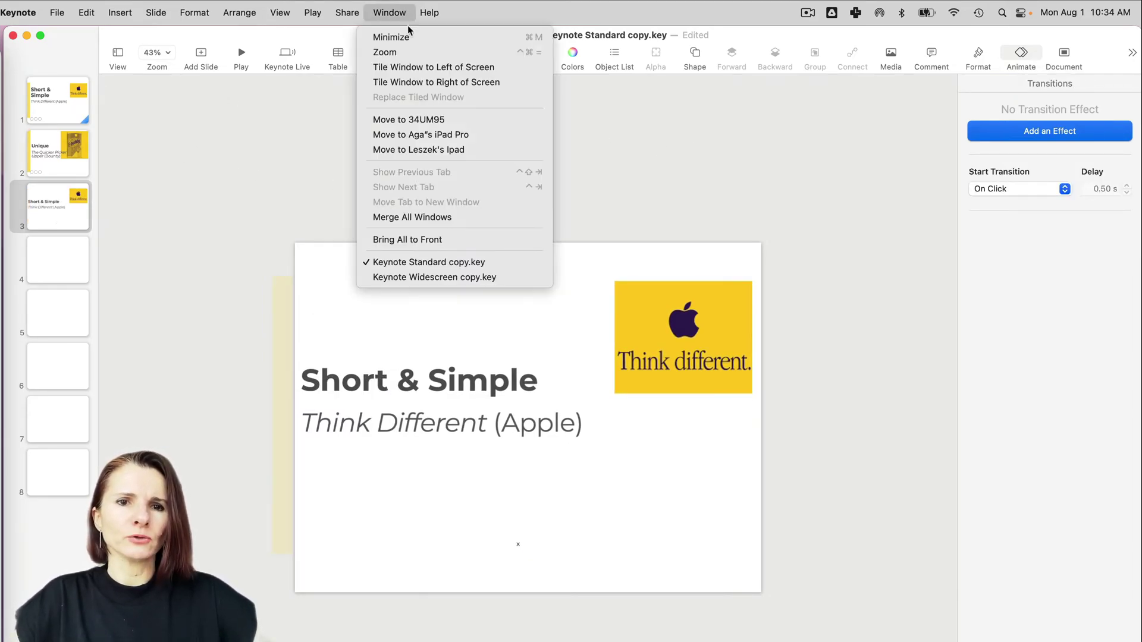
click(409, 277)
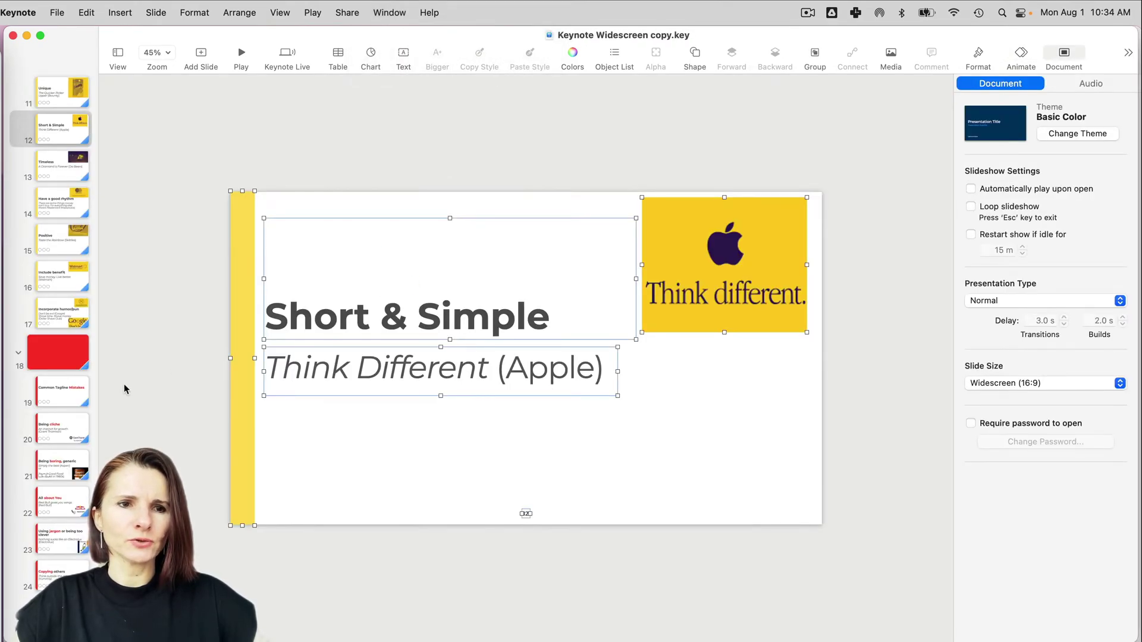
scroll(89, 297, up, 10)
click(66, 369)
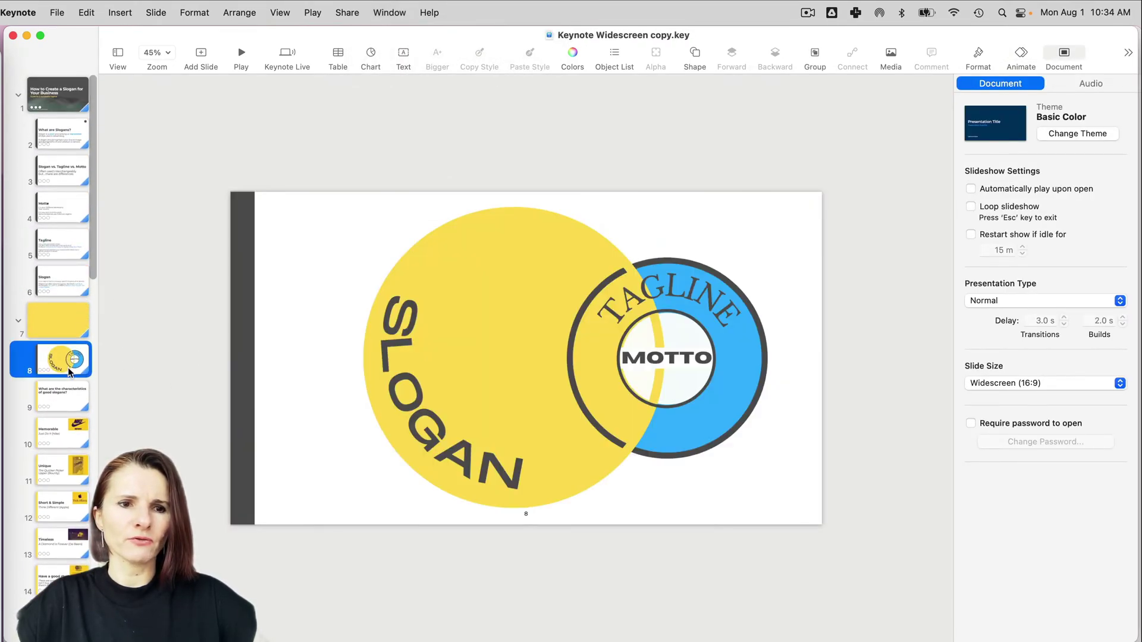
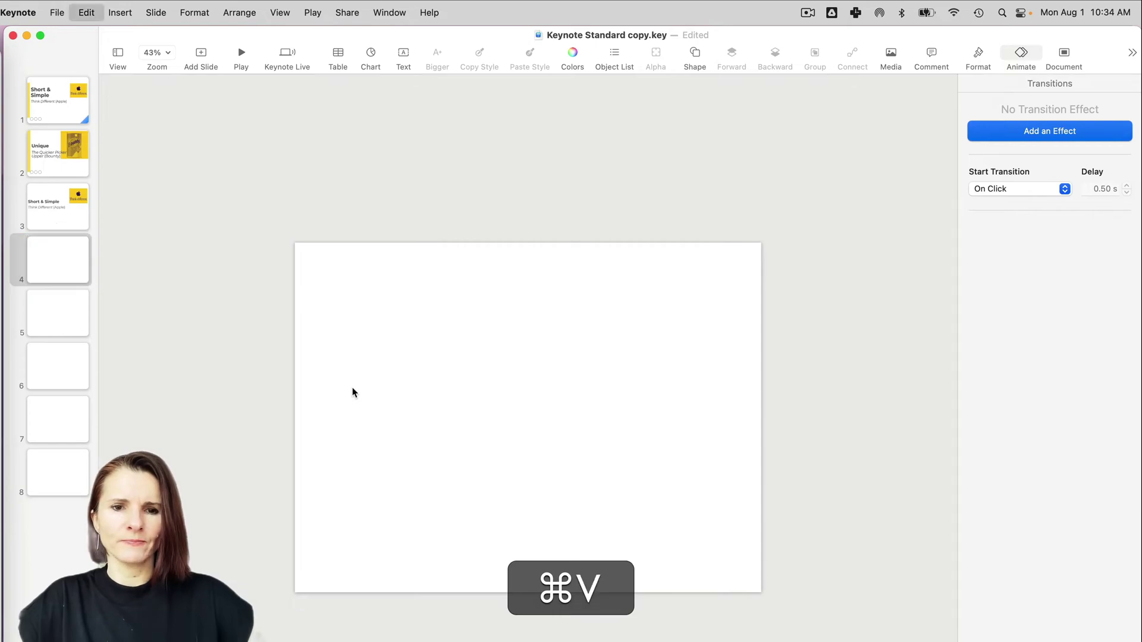
click(808, 362)
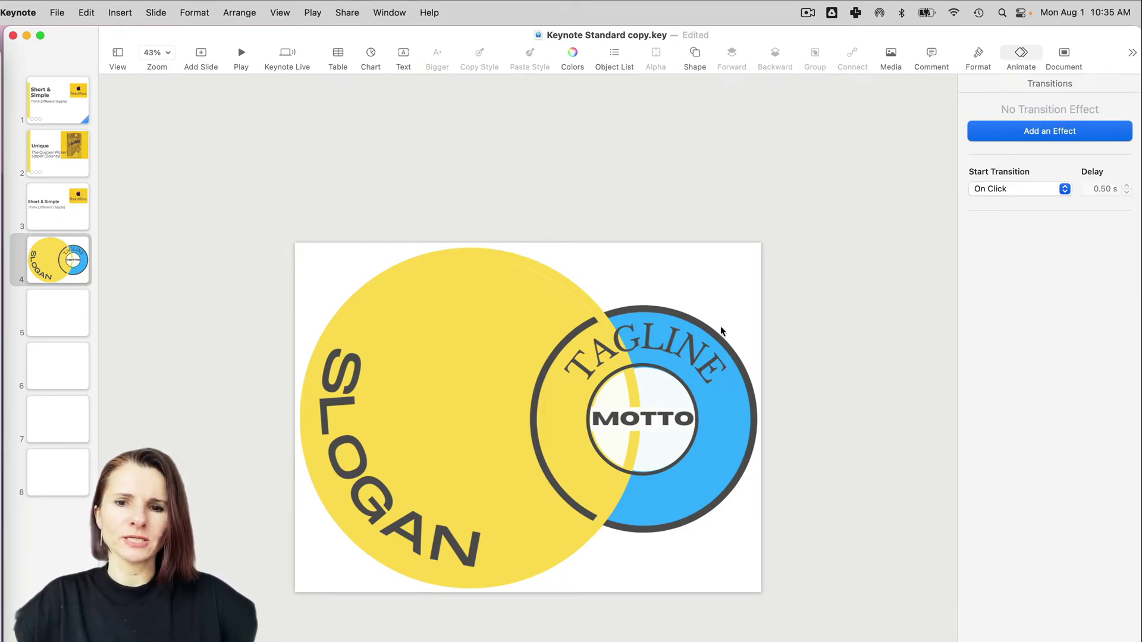
click(654, 438)
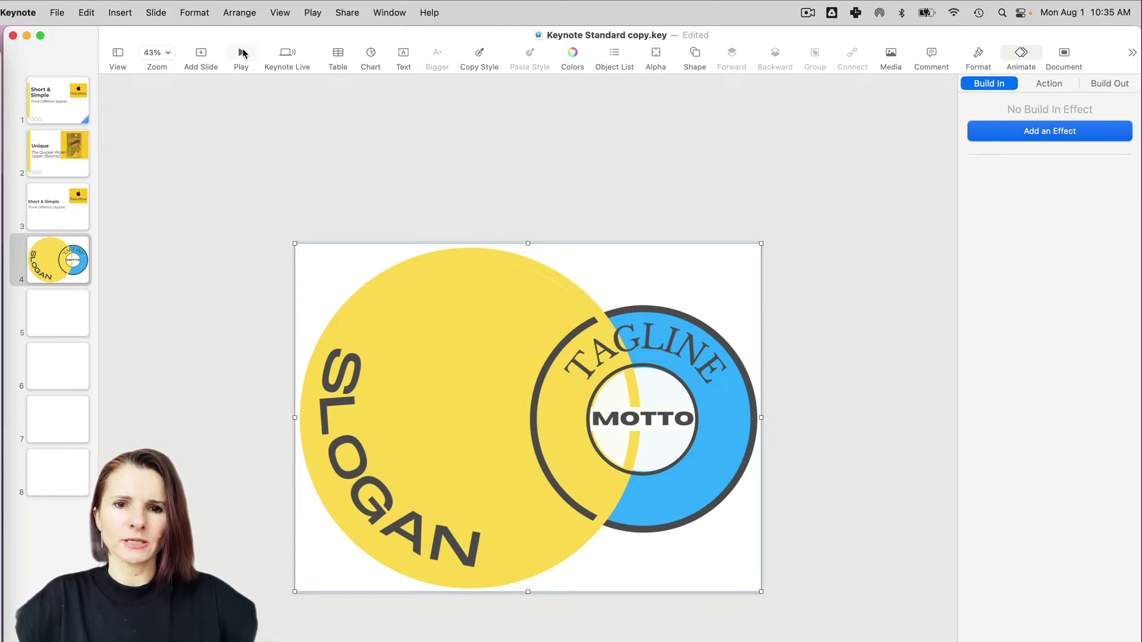
- Play the animated circle diagram slide in Keynote Widescreen copy.key, and return to the flat diagram in Keynote Standard copy.key
click(390, 12)
click(432, 274)
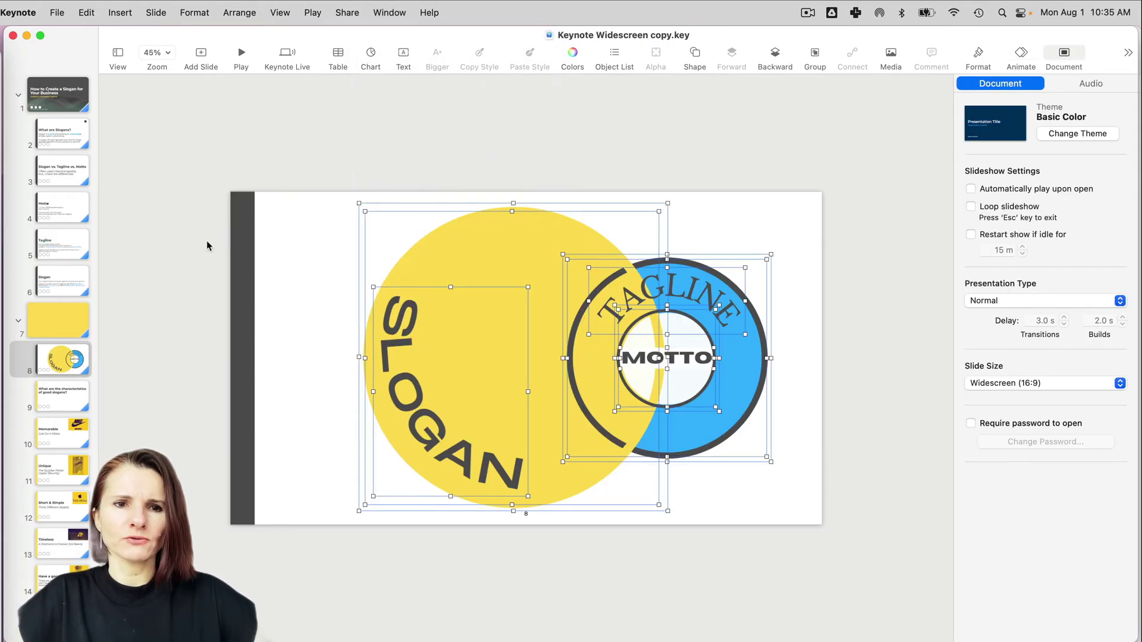
click(209, 247)
click(241, 52)
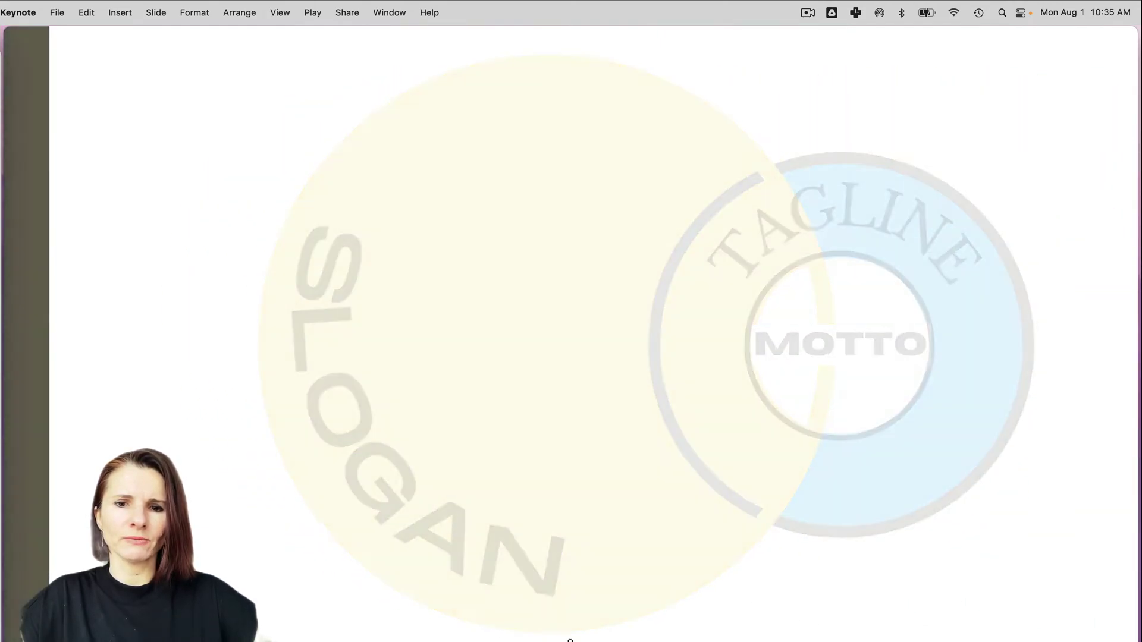
key(Escape)
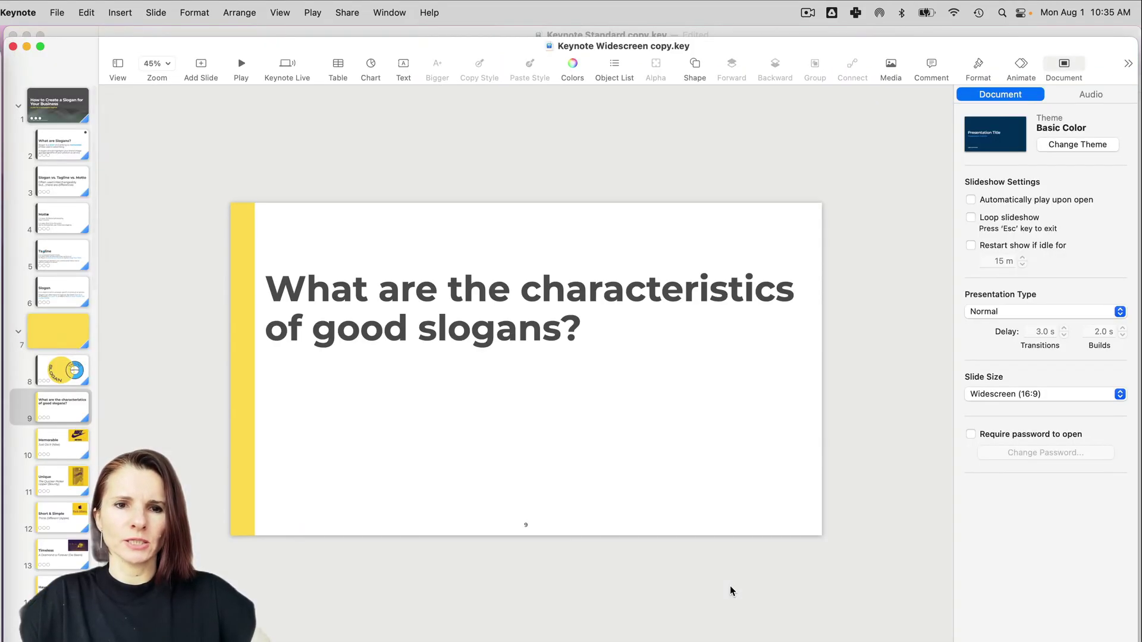
click(390, 12)
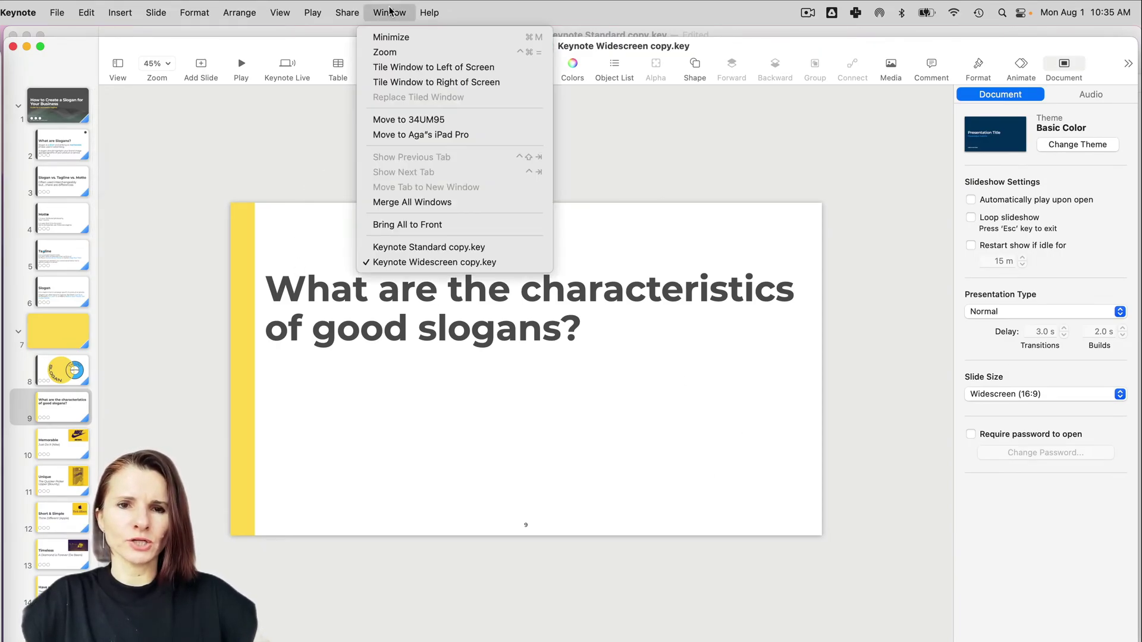
click(409, 248)
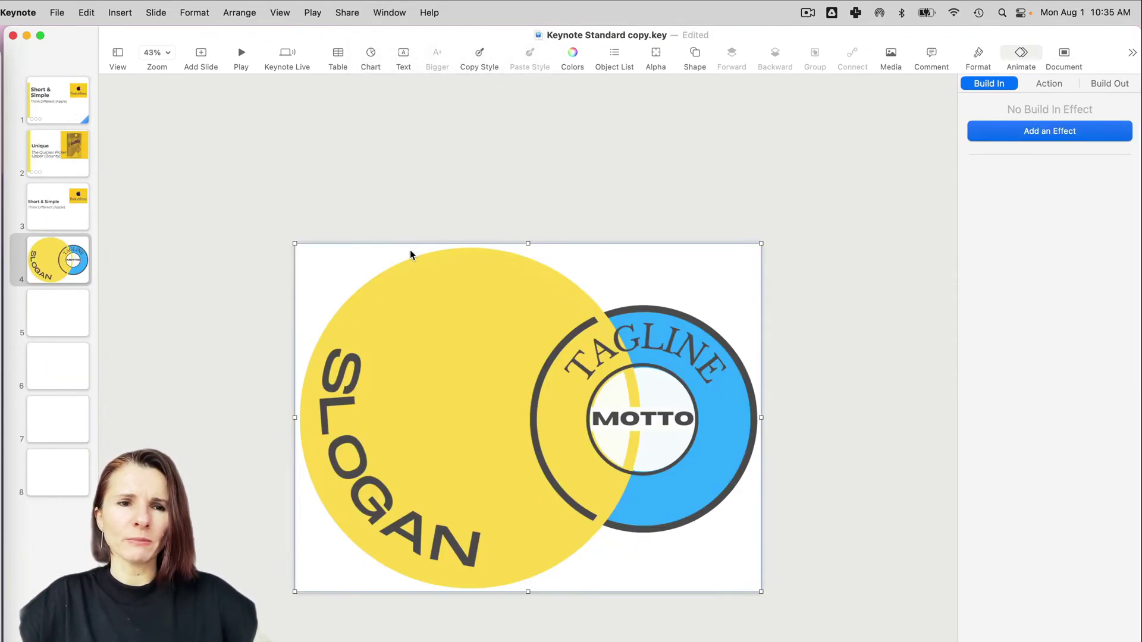
click(508, 191)
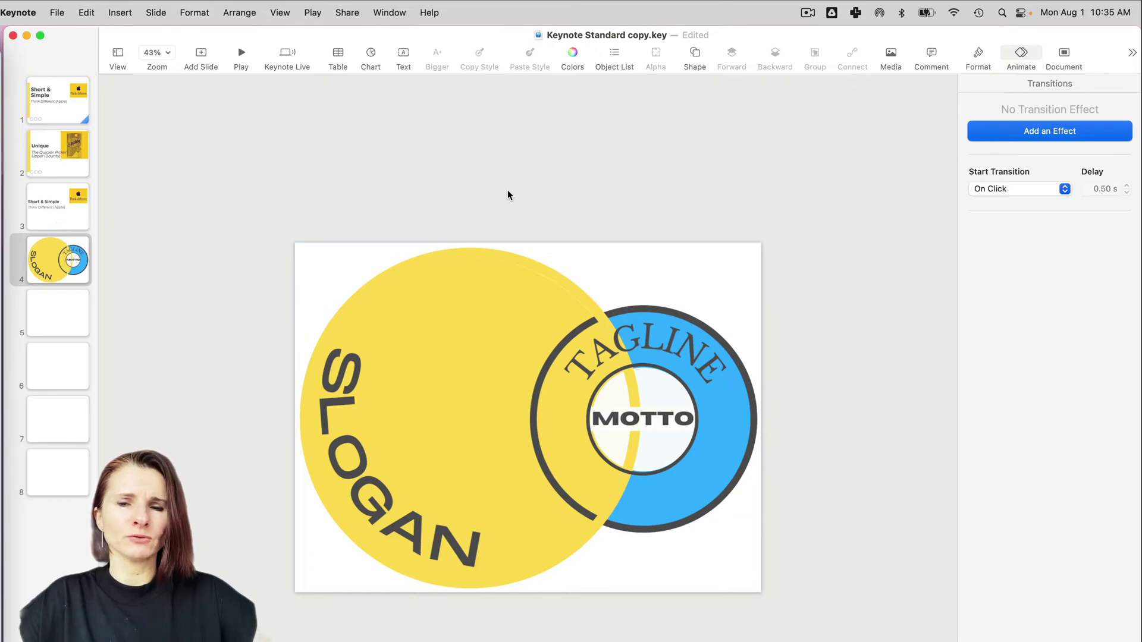
- Switch to Keynote Widescreen copy.key and open the movie export settings for the presentation
click(395, 13)
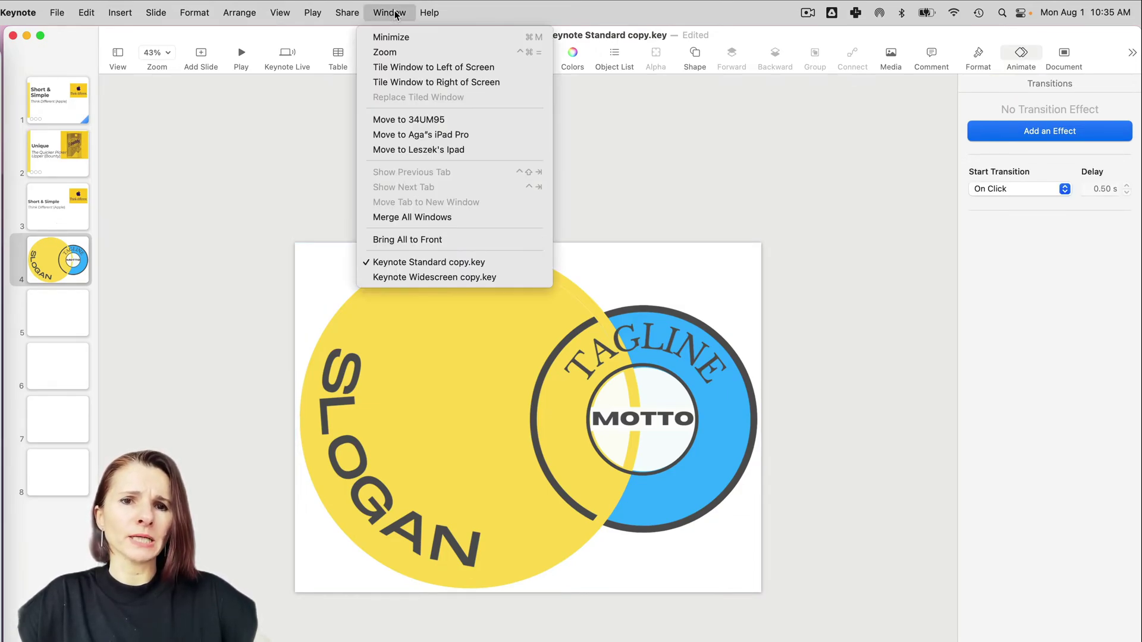
click(414, 279)
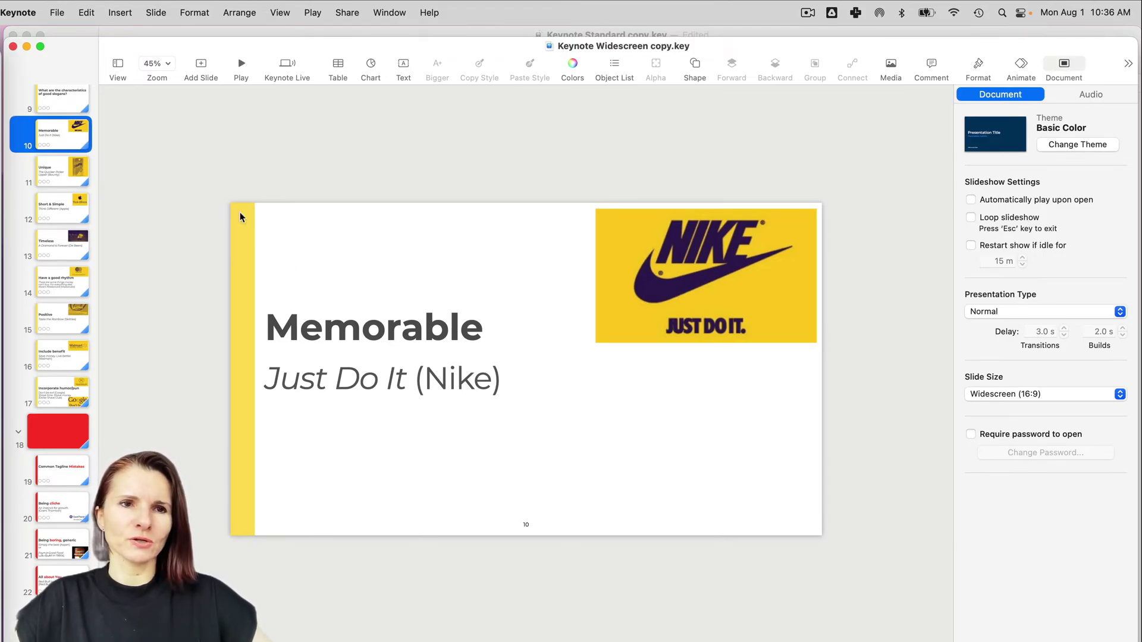
click(57, 13)
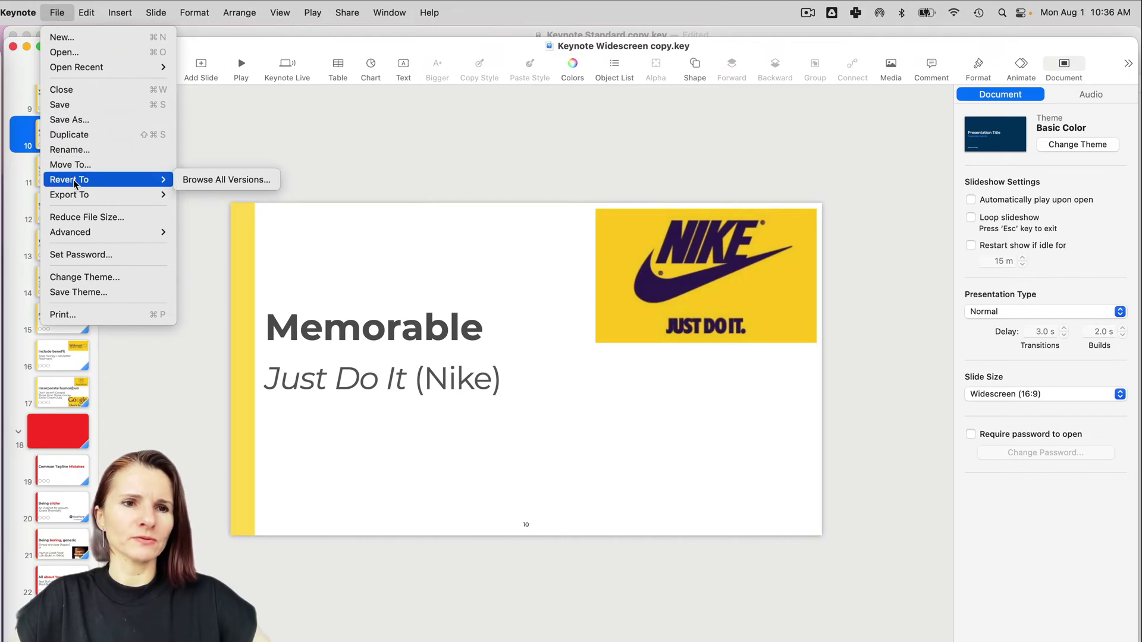
mouse_move(75, 195)
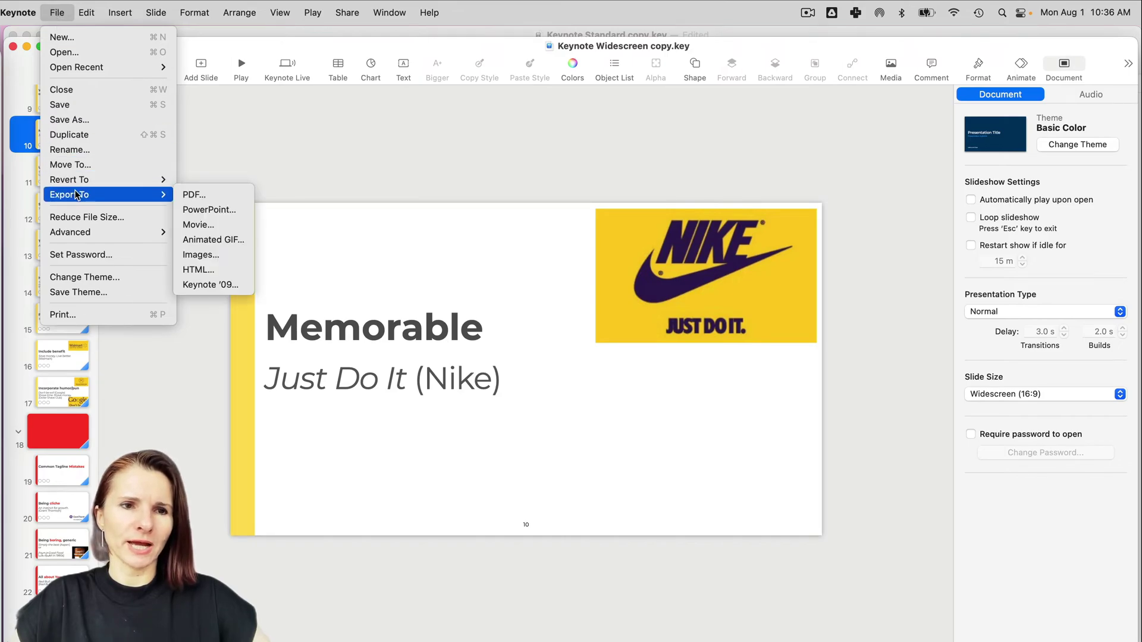
click(198, 225)
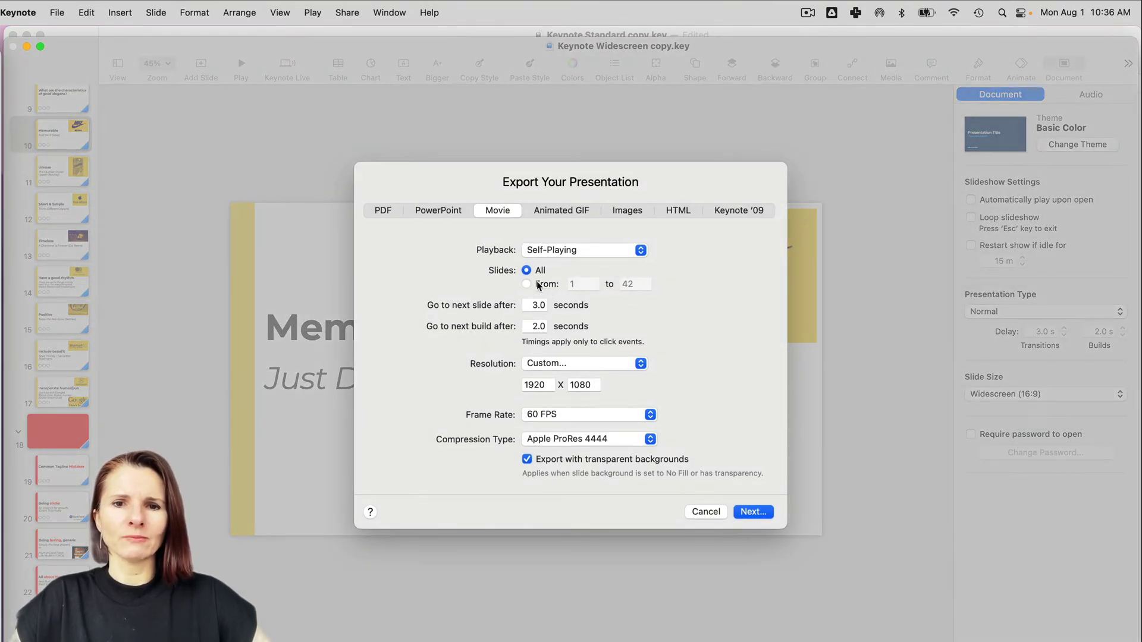
- Limit the movie export to slides 10 to 13 and export it as Keynote Widescreen copy.mov in the current folder
click(546, 285)
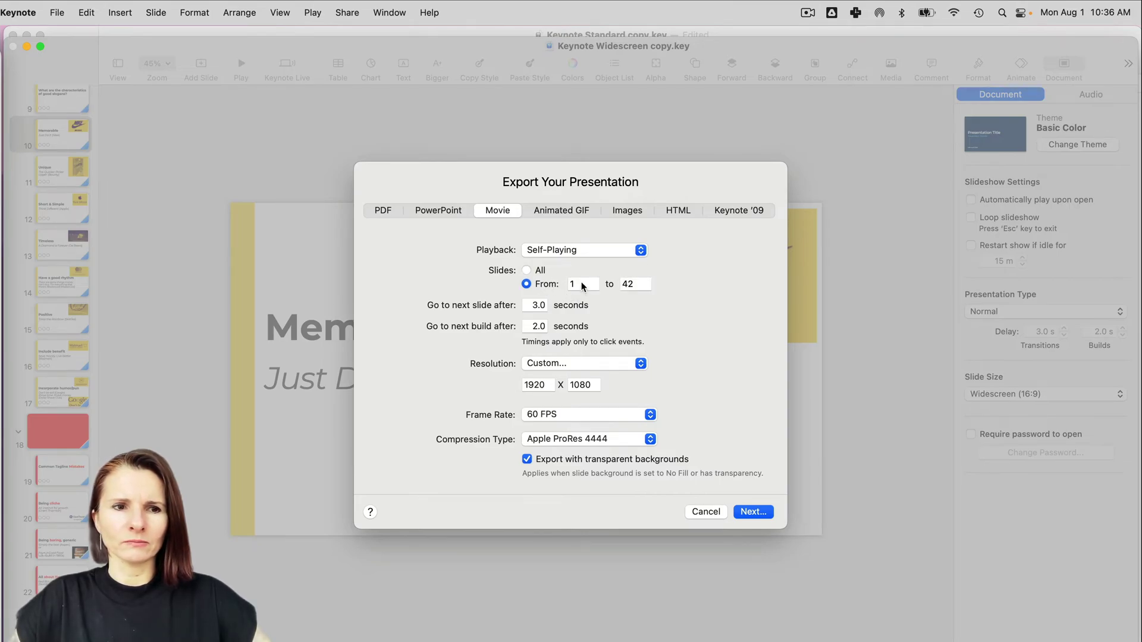
click(582, 284)
text(0)
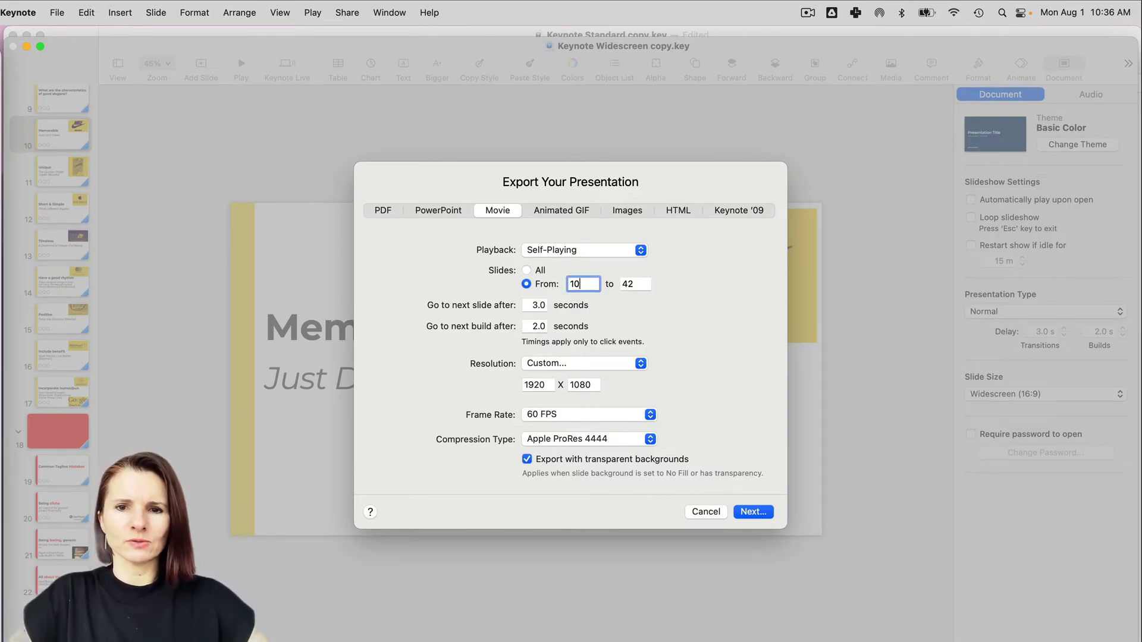
click(623, 284)
double_click(624, 284)
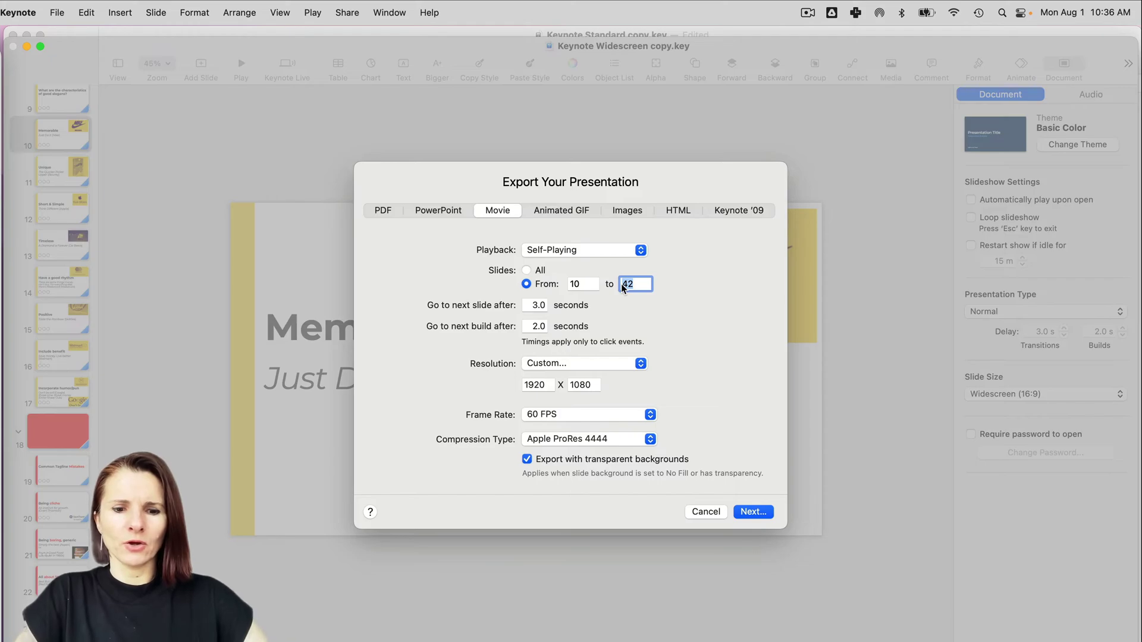
text(13)
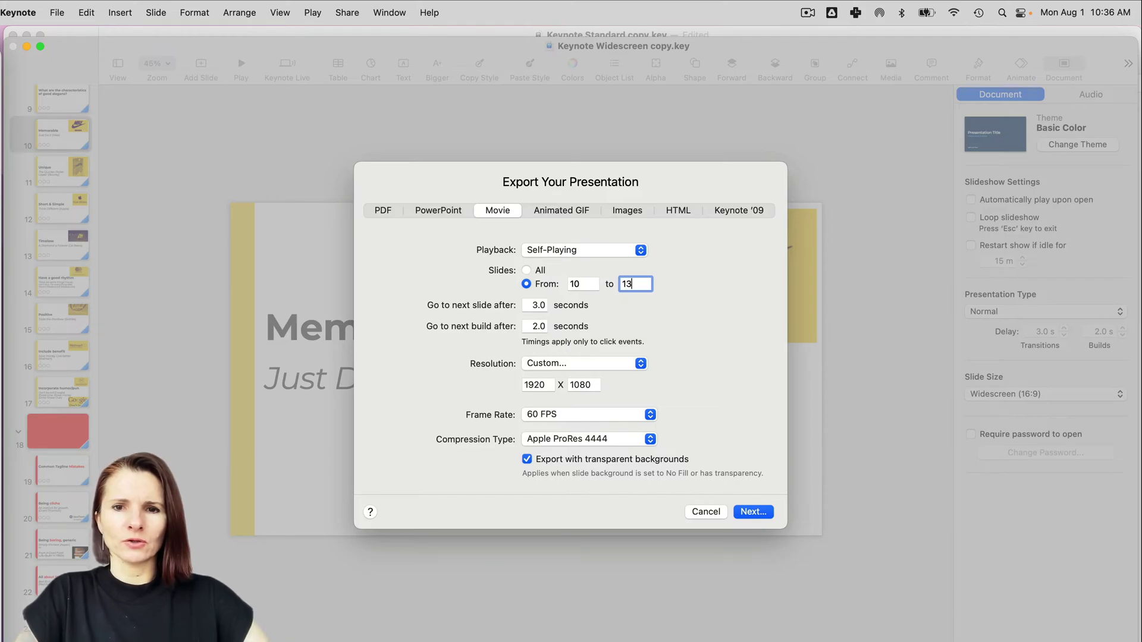
click(752, 512)
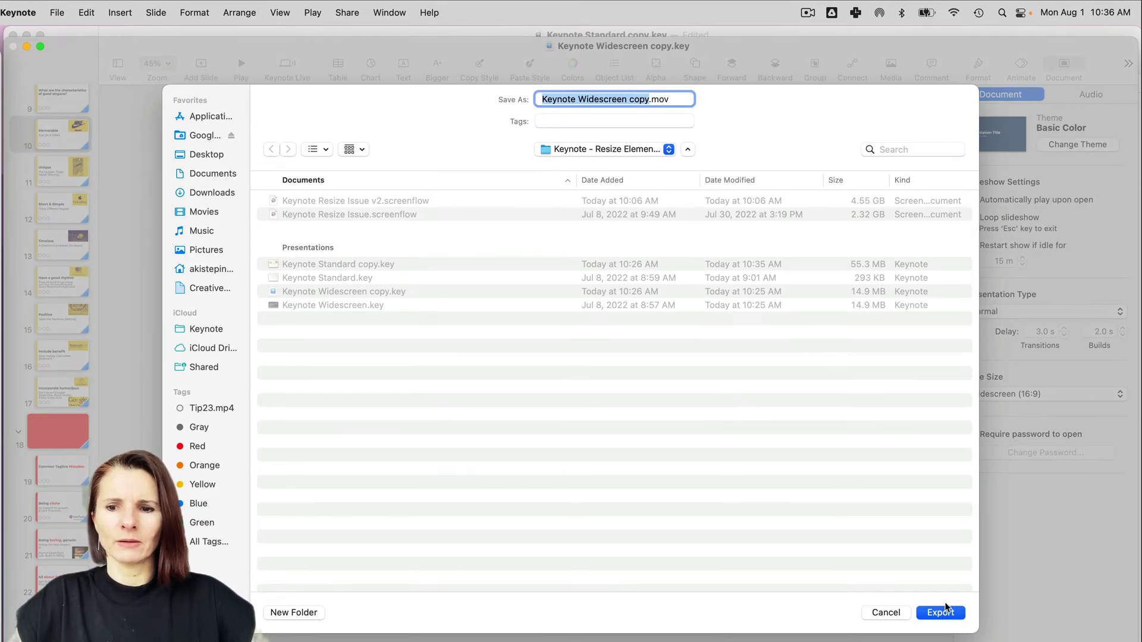
click(946, 614)
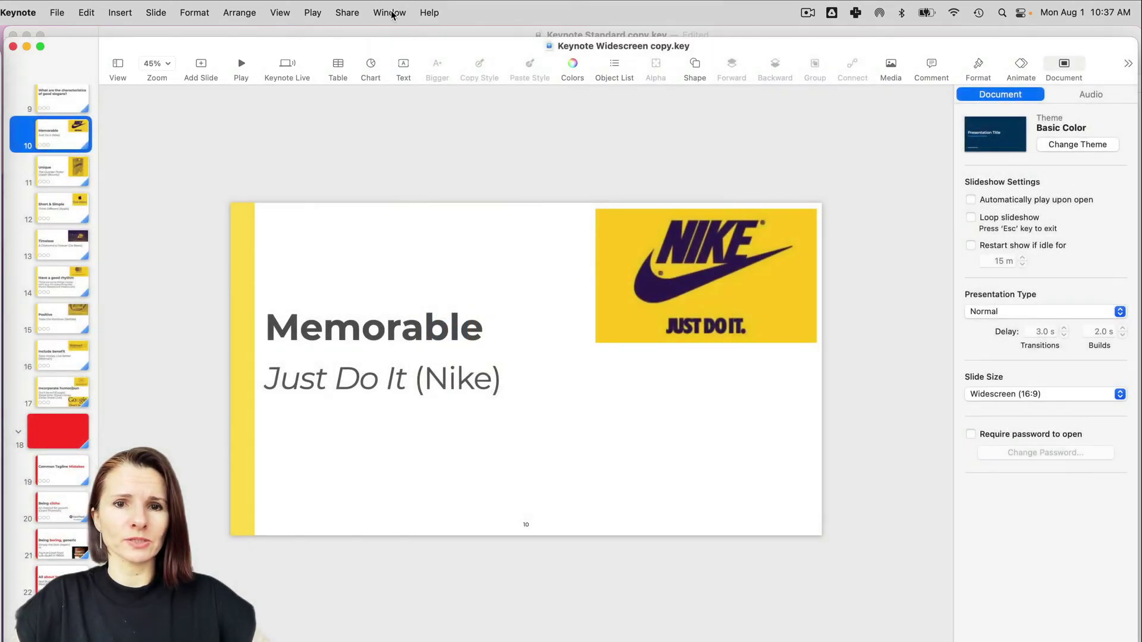
- Switch to Keynote Standard copy.key and open blank slide 5
click(391, 14)
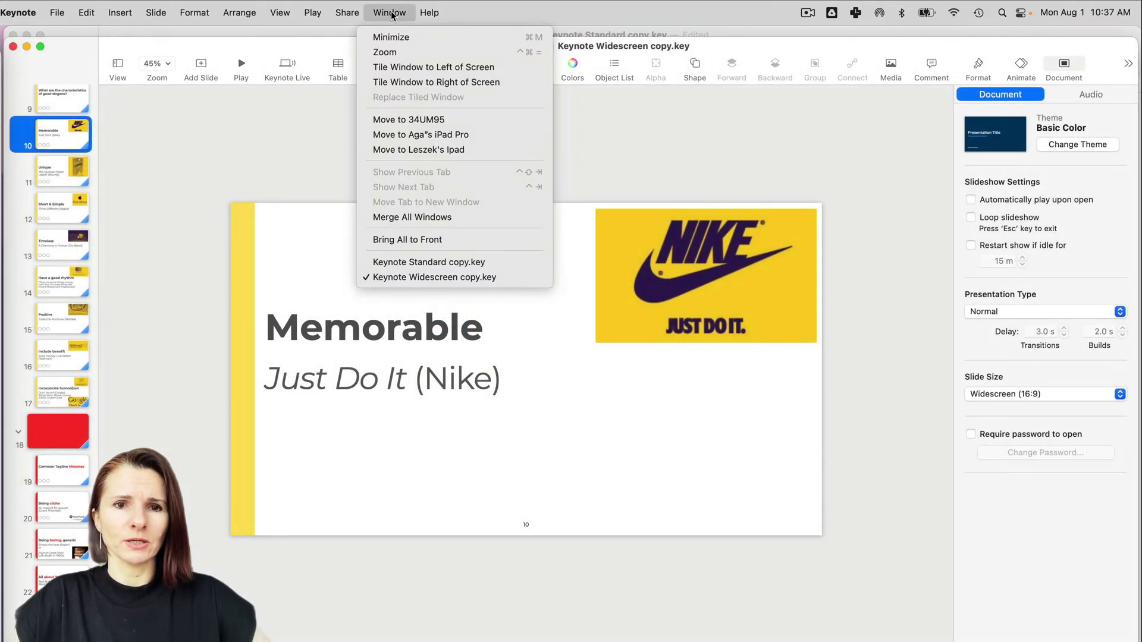
click(414, 265)
click(62, 312)
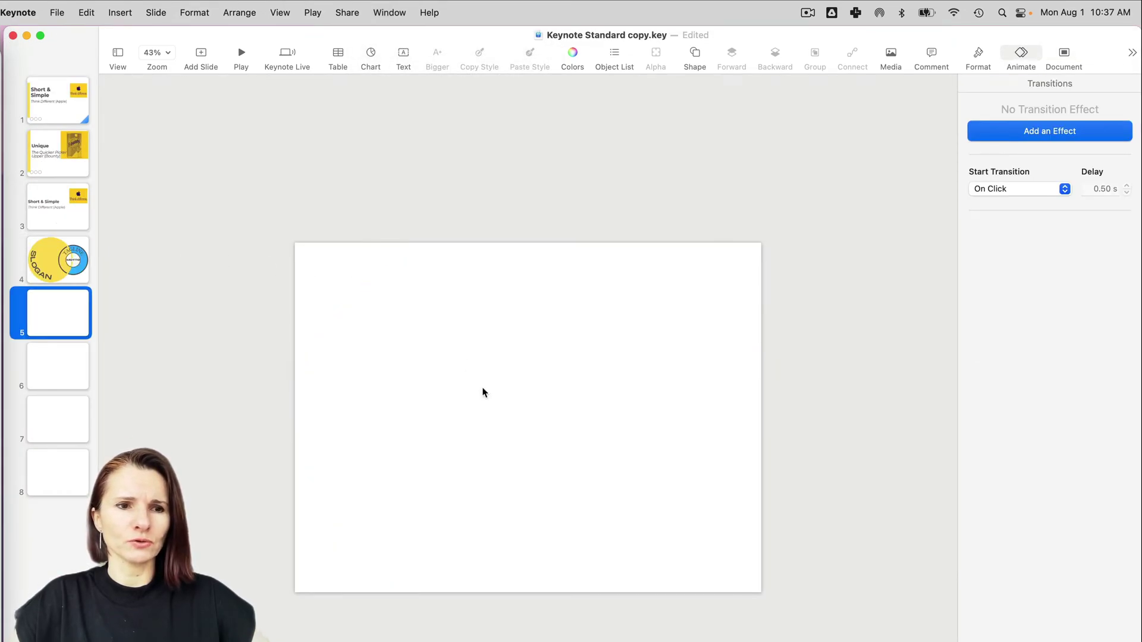
- Add Keynote Widescreen copy.mov from the Finder folder to slide 5, accepting the iPhone and iPad playback alert
click(10, 71)
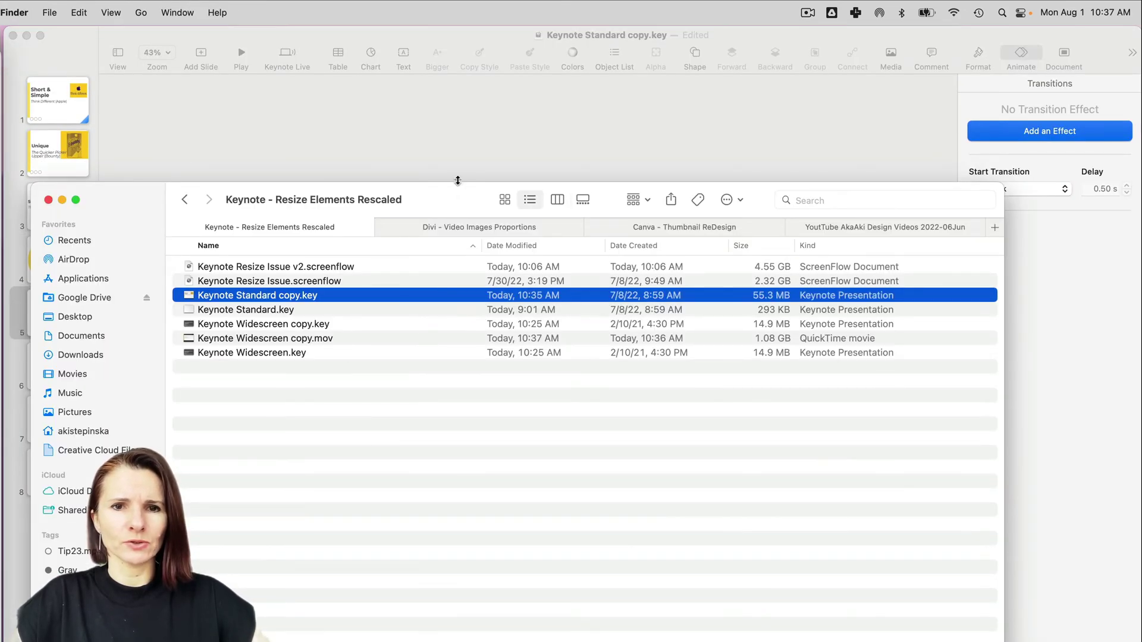
drag(457, 180, 457, 485)
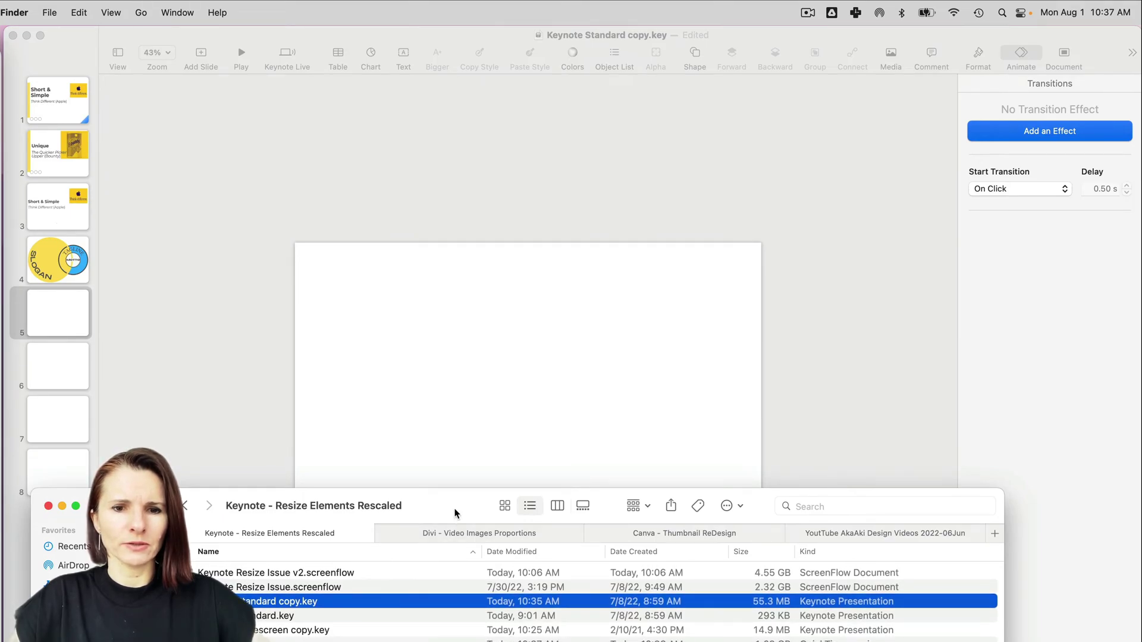
drag(456, 510, 455, 497)
drag(280, 633, 509, 385)
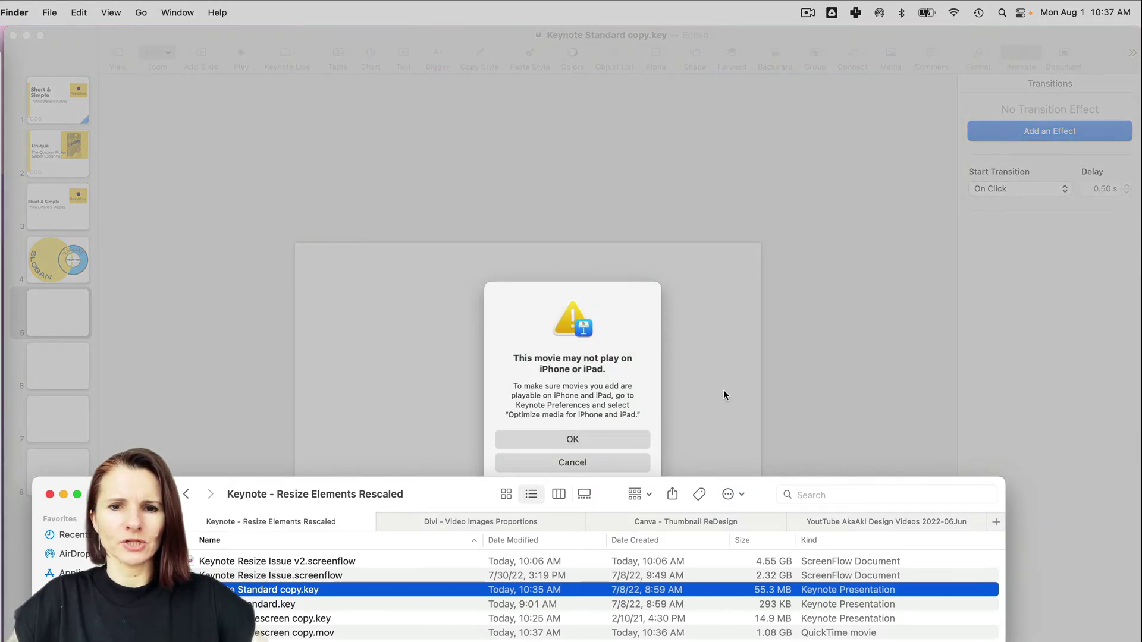
click(723, 391)
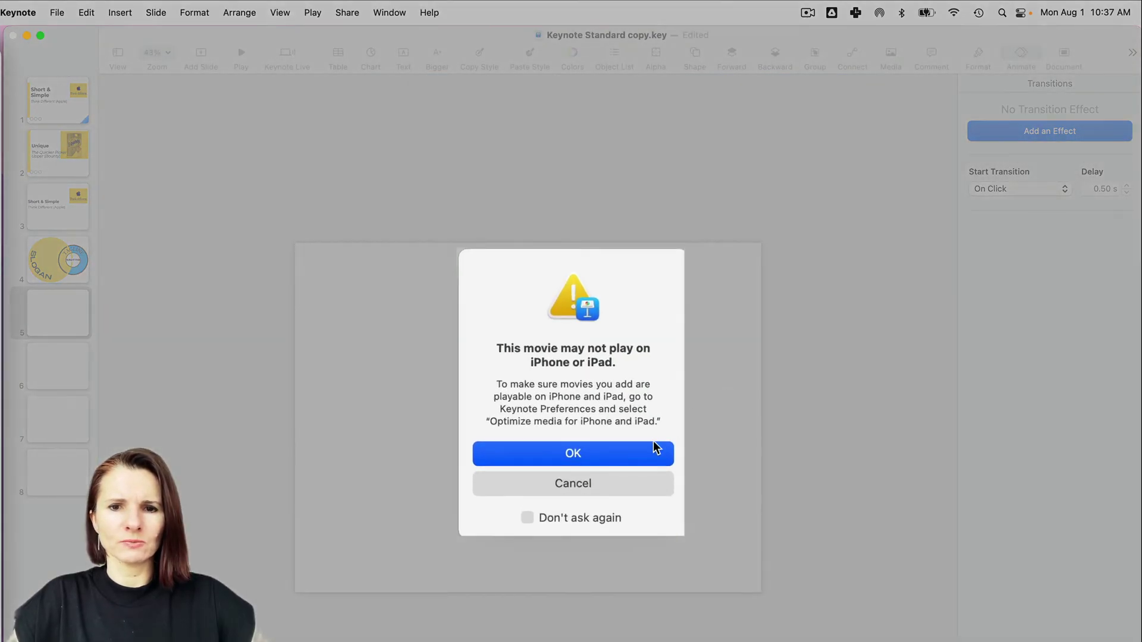
click(574, 455)
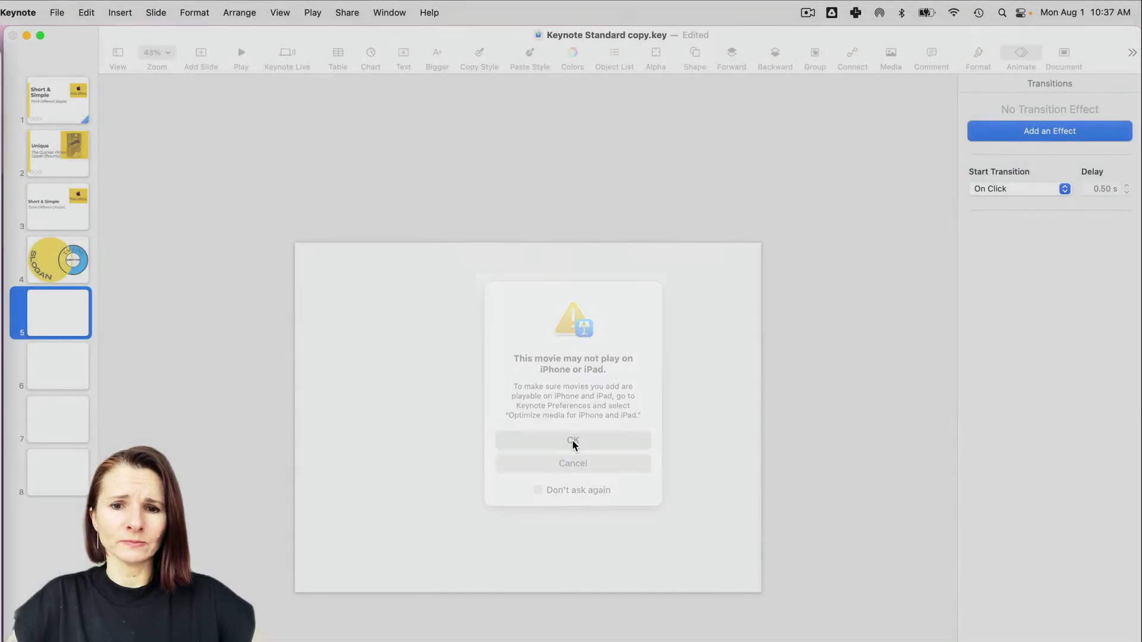
- Shrink the movie so its yellow bar lines up with slide 5's left edge, and play it on the slide
click(500, 394)
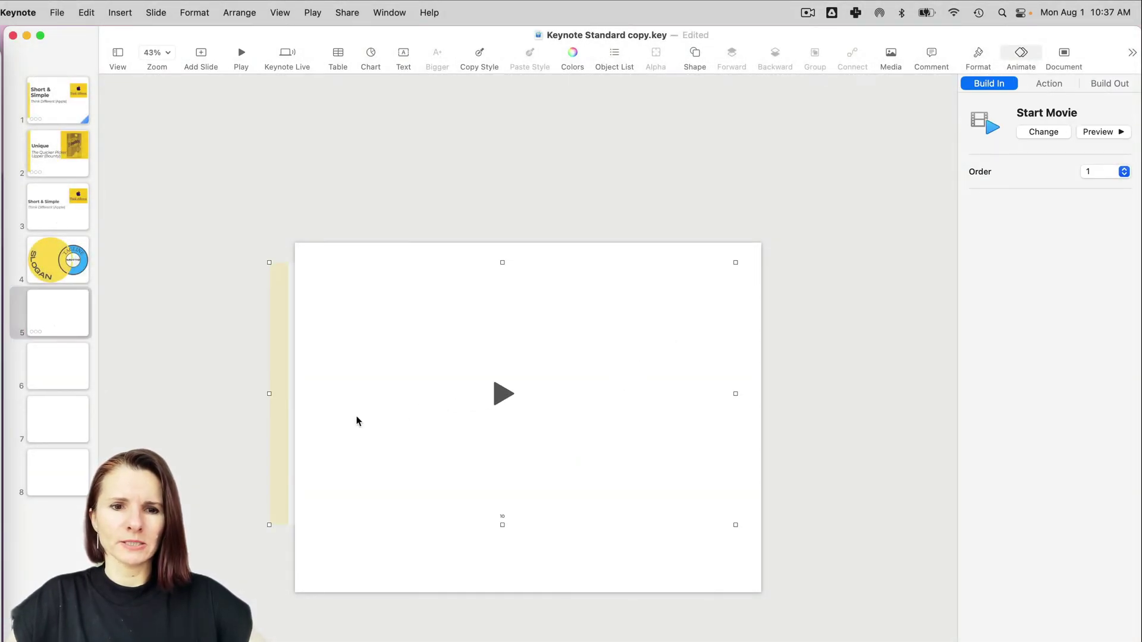
drag(273, 521, 294, 511)
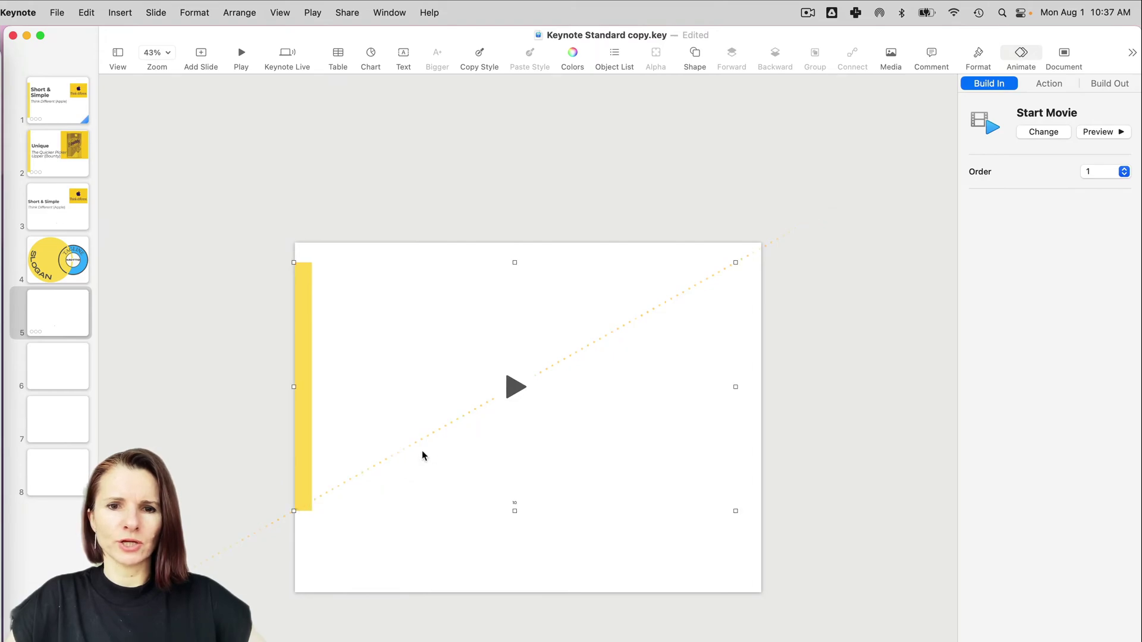
click(515, 387)
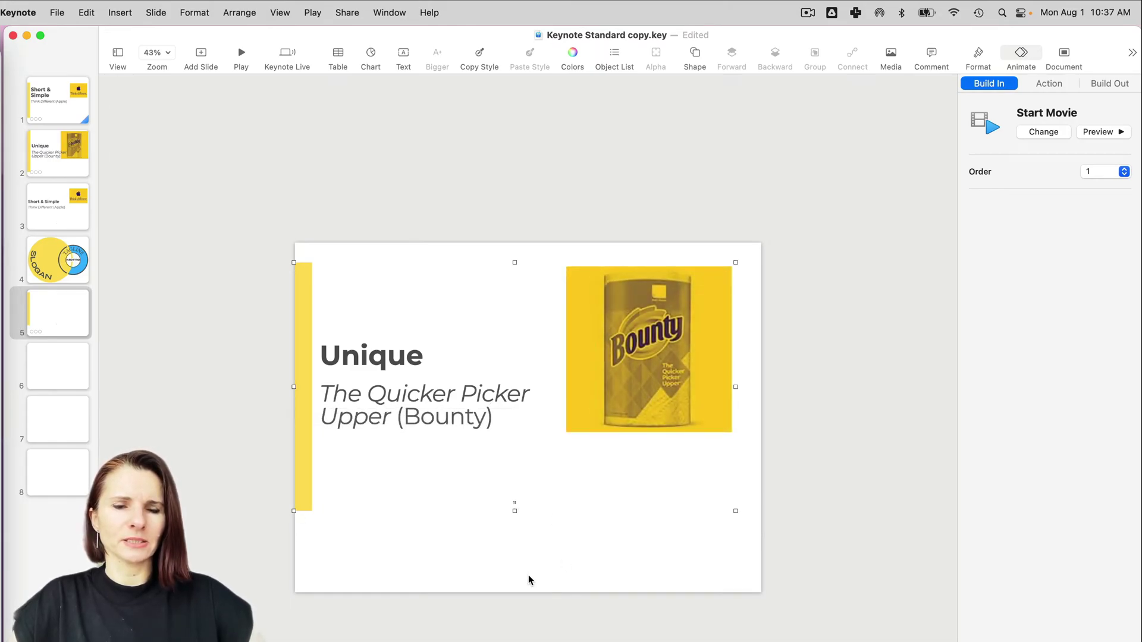
click(526, 584)
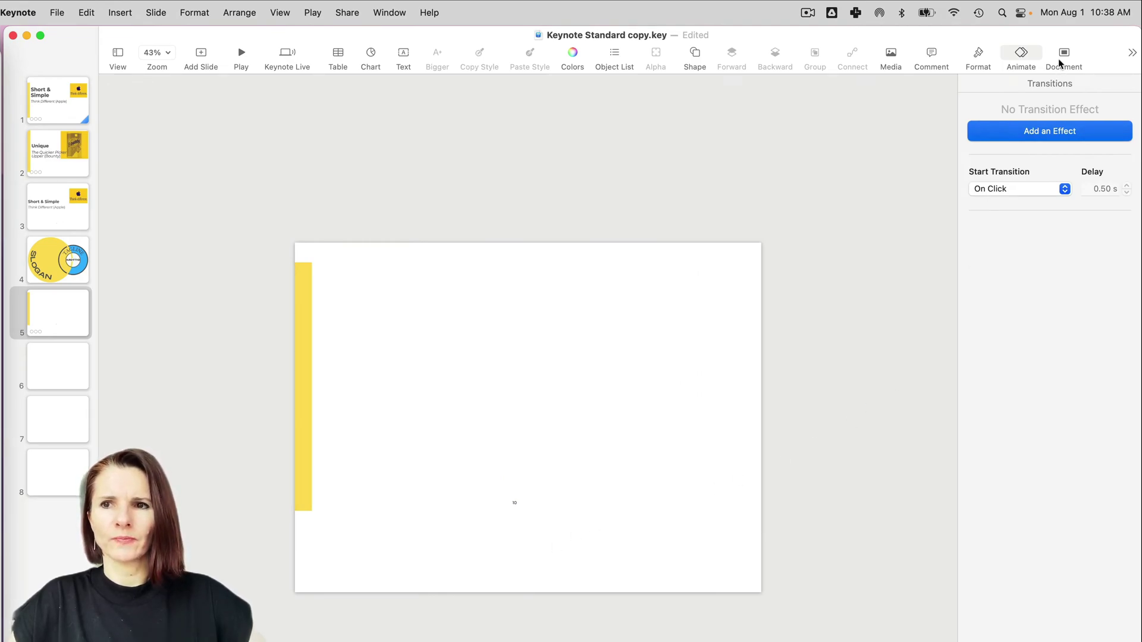
- Try showing the slide number on slide 5, and hide it again
click(978, 60)
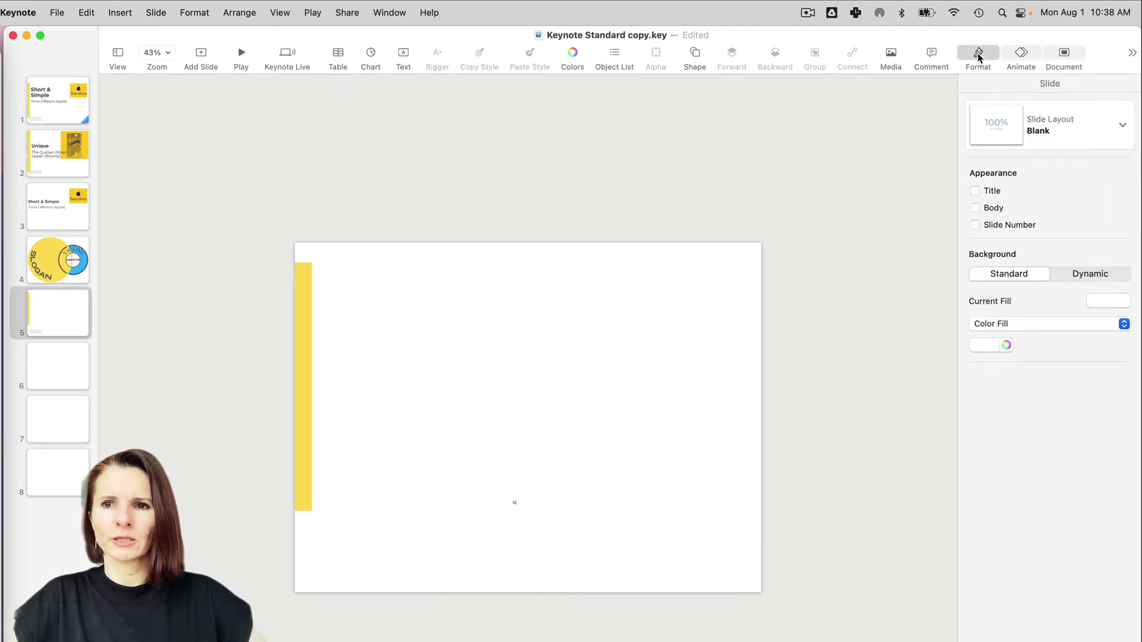
click(1002, 227)
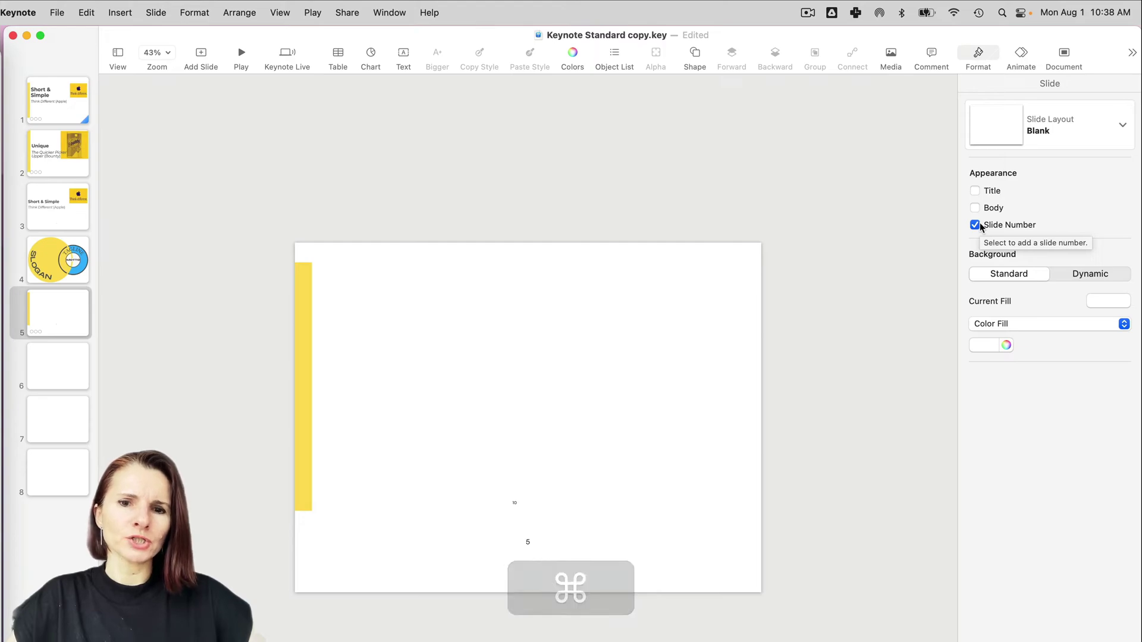
click(975, 225)
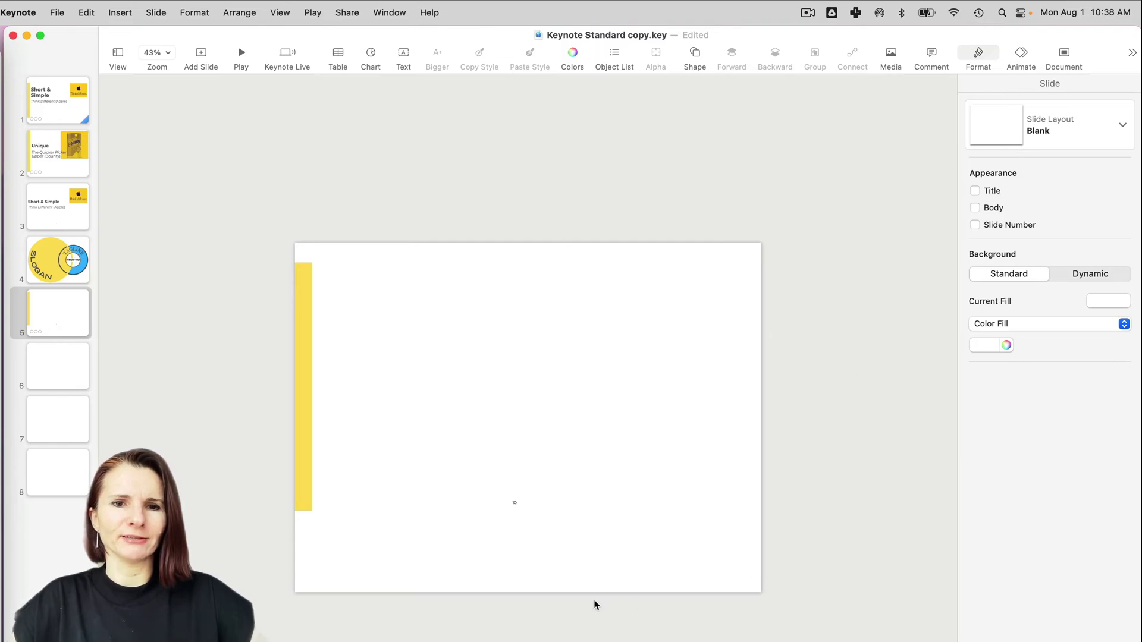
- Switch back to Keynote Widescreen copy.key with slide 10 open
click(397, 13)
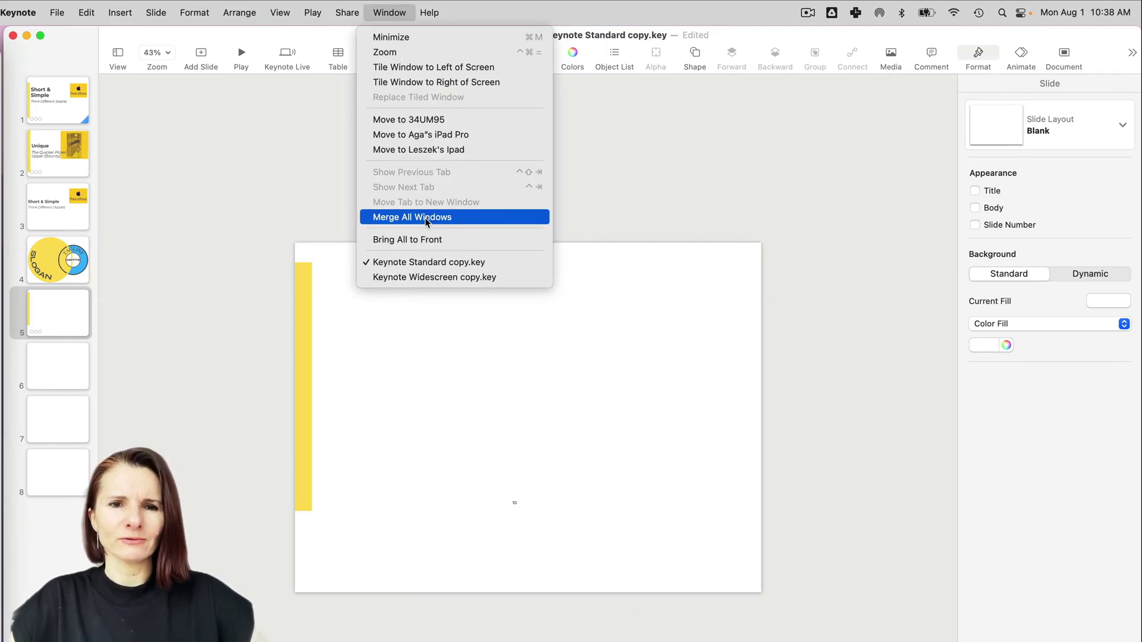
click(428, 277)
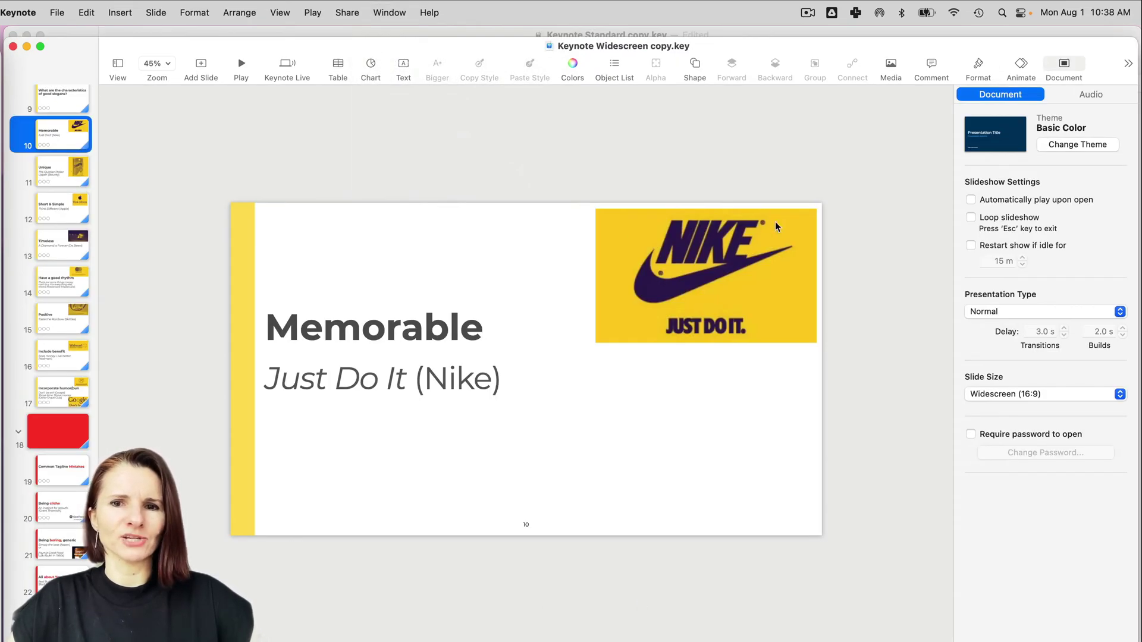